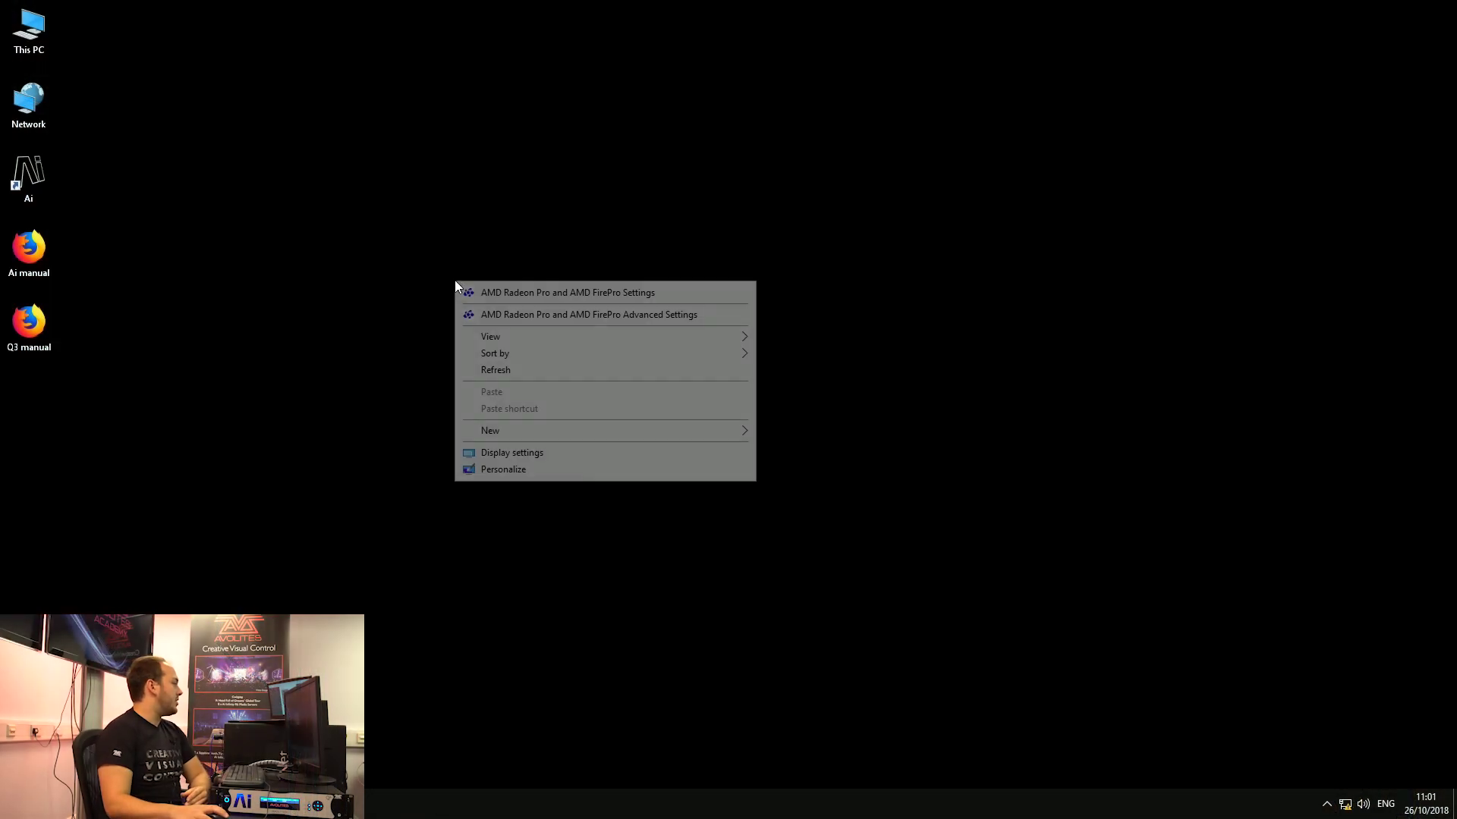
# - Check that displays 1, 2 and 3 sit in order, selecting display 1 as main
pyautogui.click(541, 453)
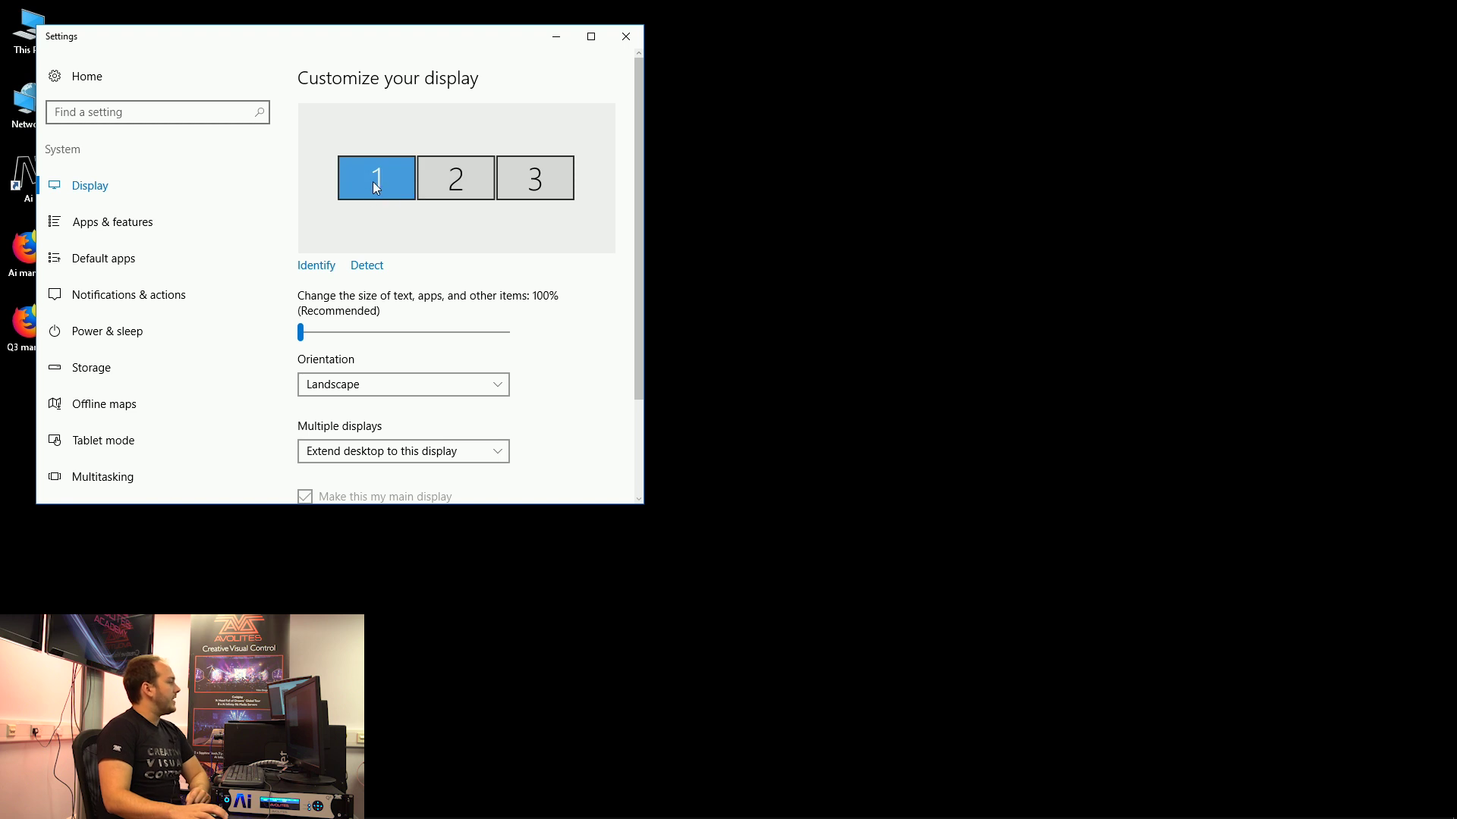
pyautogui.moveTo(381, 173); pyautogui.dragTo(397, 181)
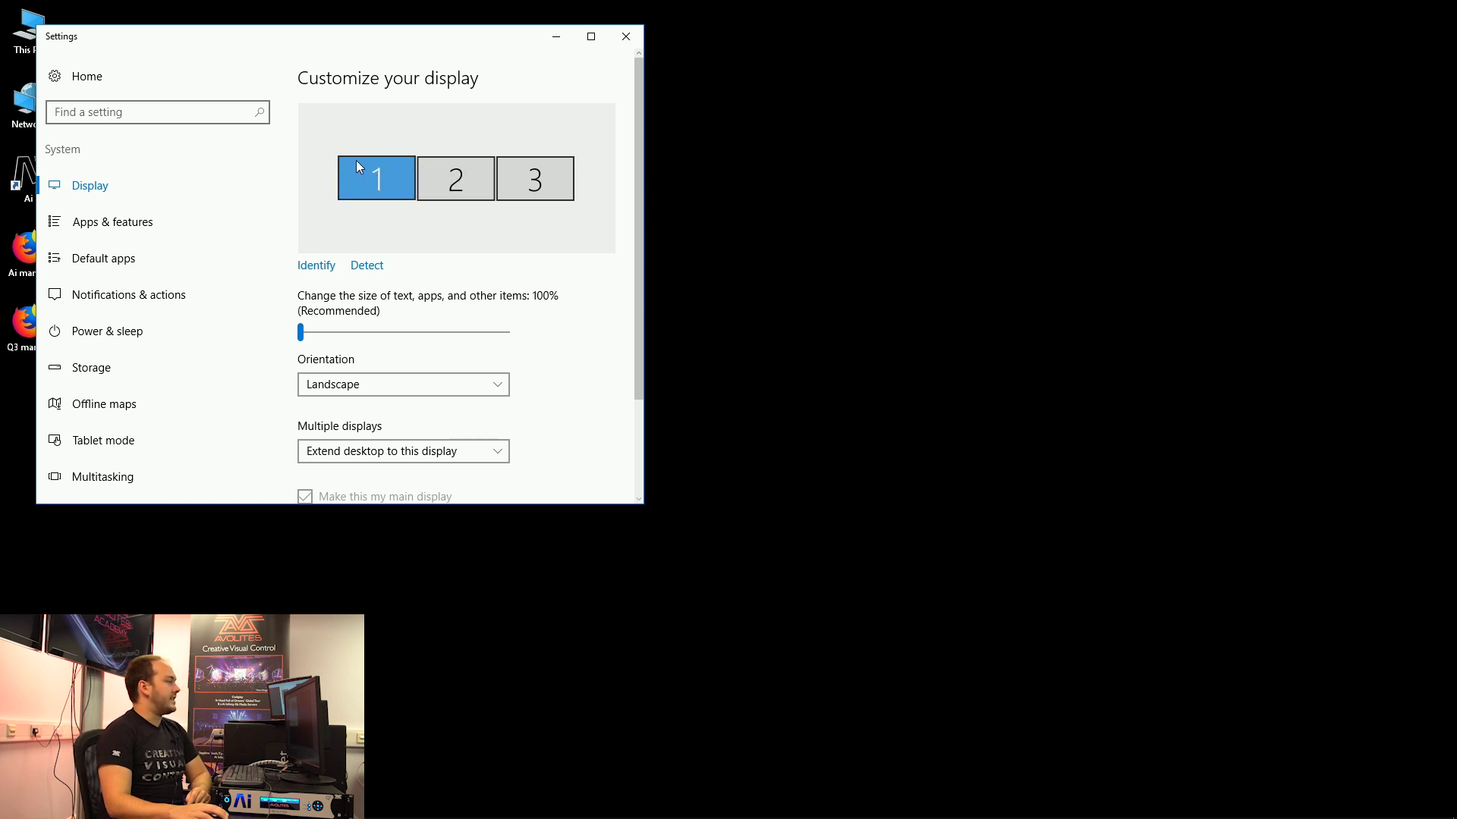
pyautogui.moveTo(459, 174); pyautogui.dragTo(457, 168)
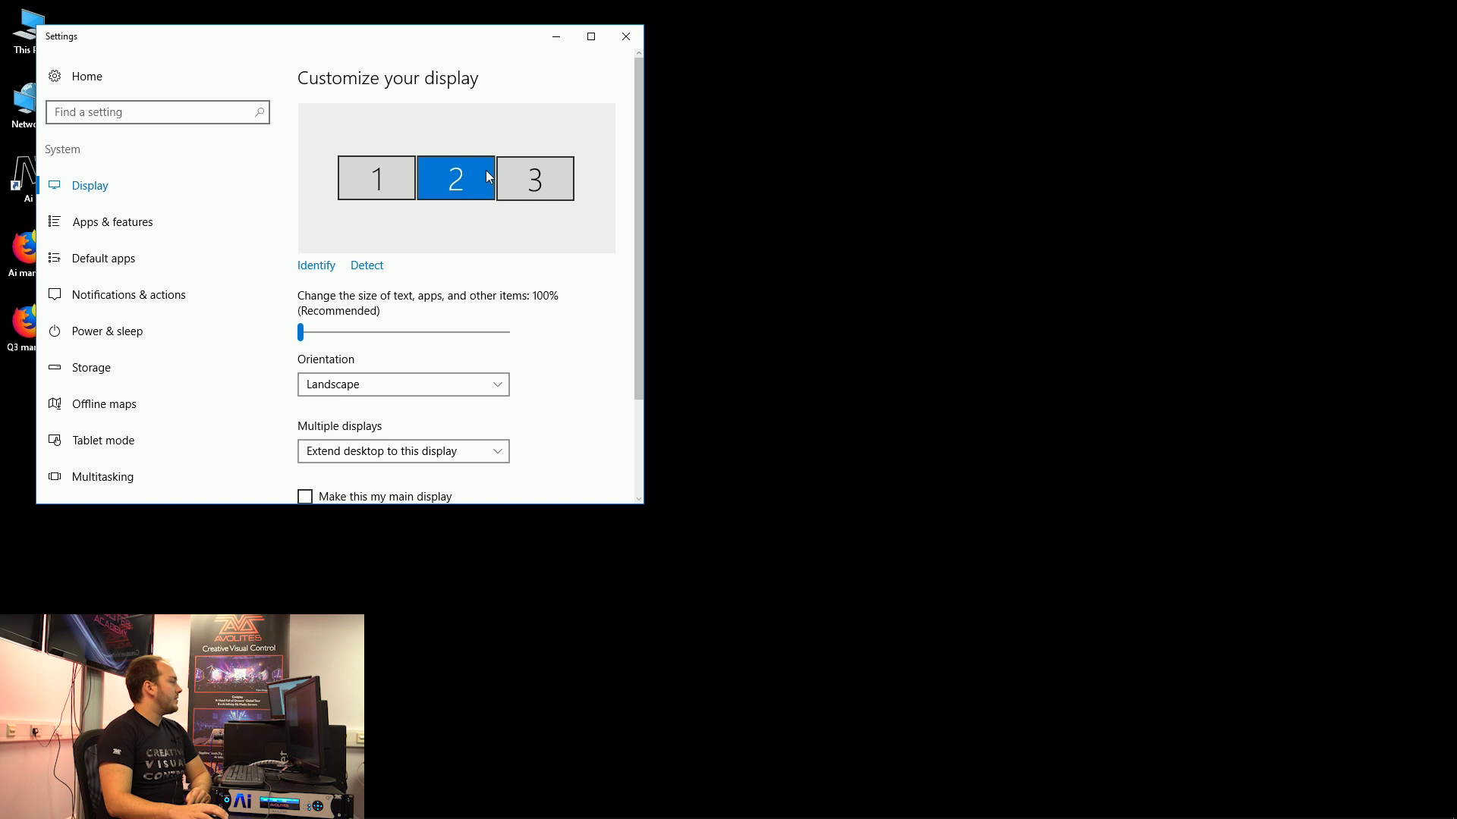
pyautogui.click(511, 171)
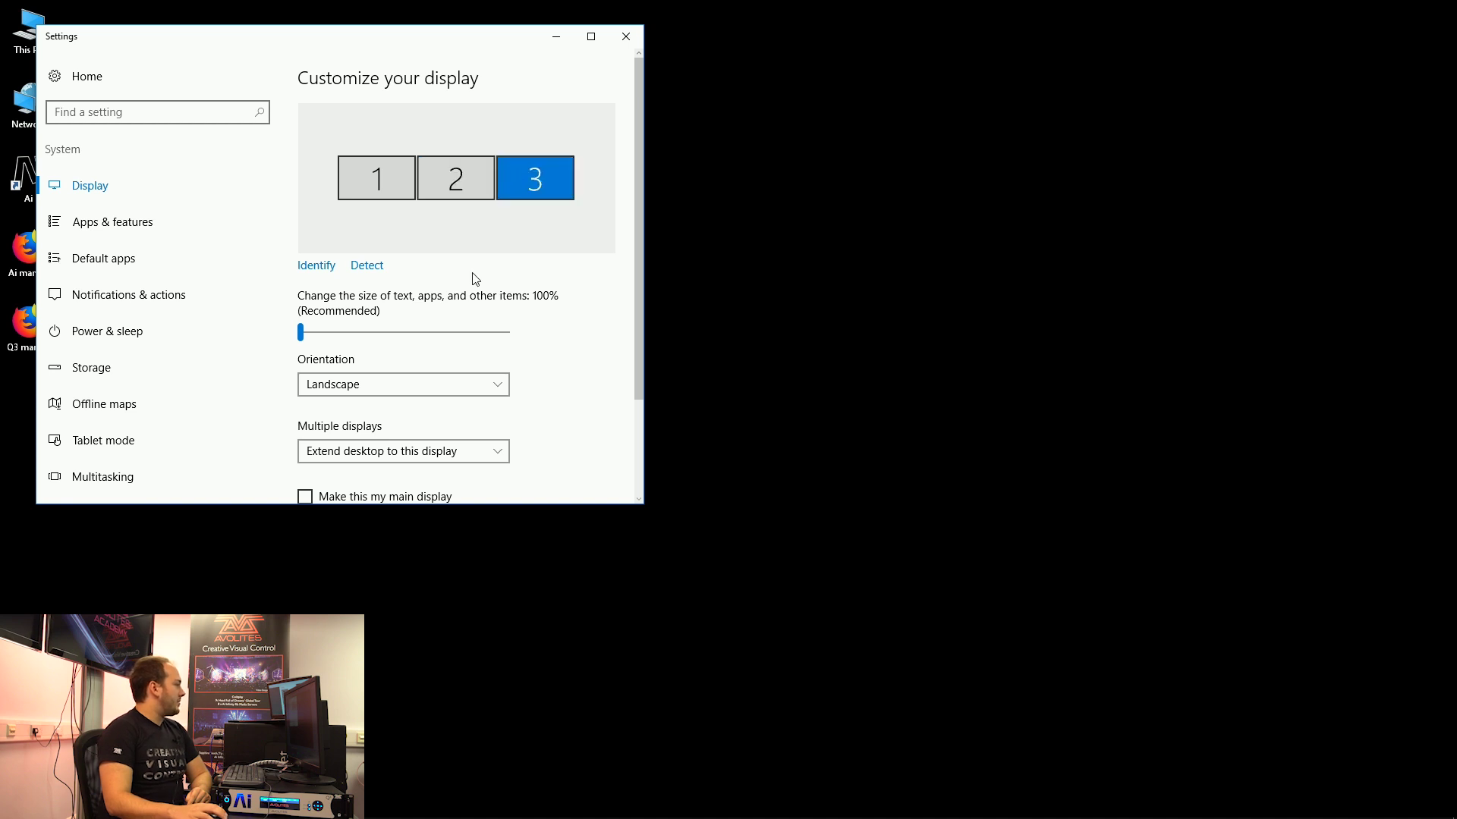
pyautogui.click(387, 184)
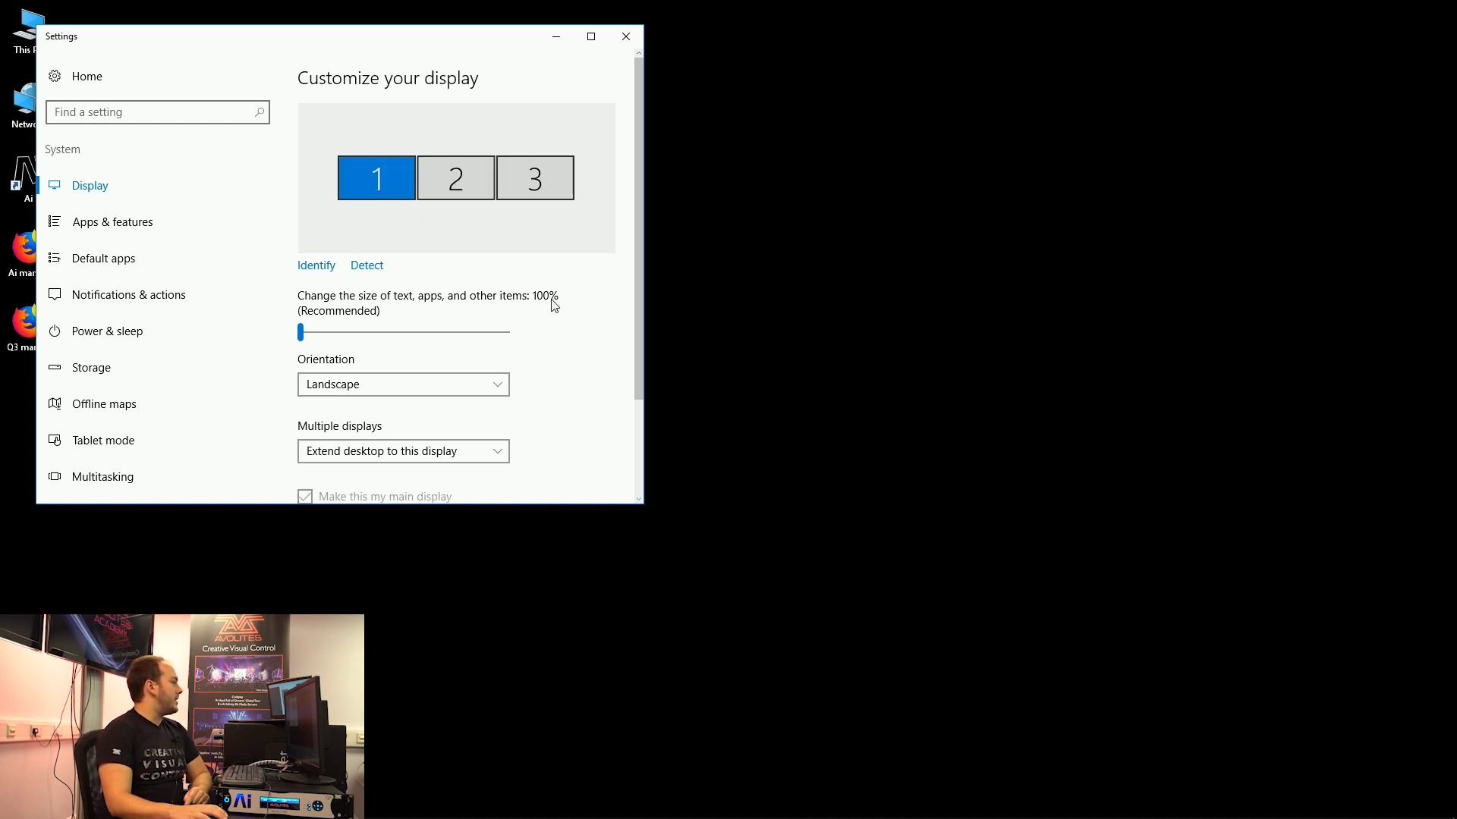
pyautogui.scroll(-3, 552, 304)
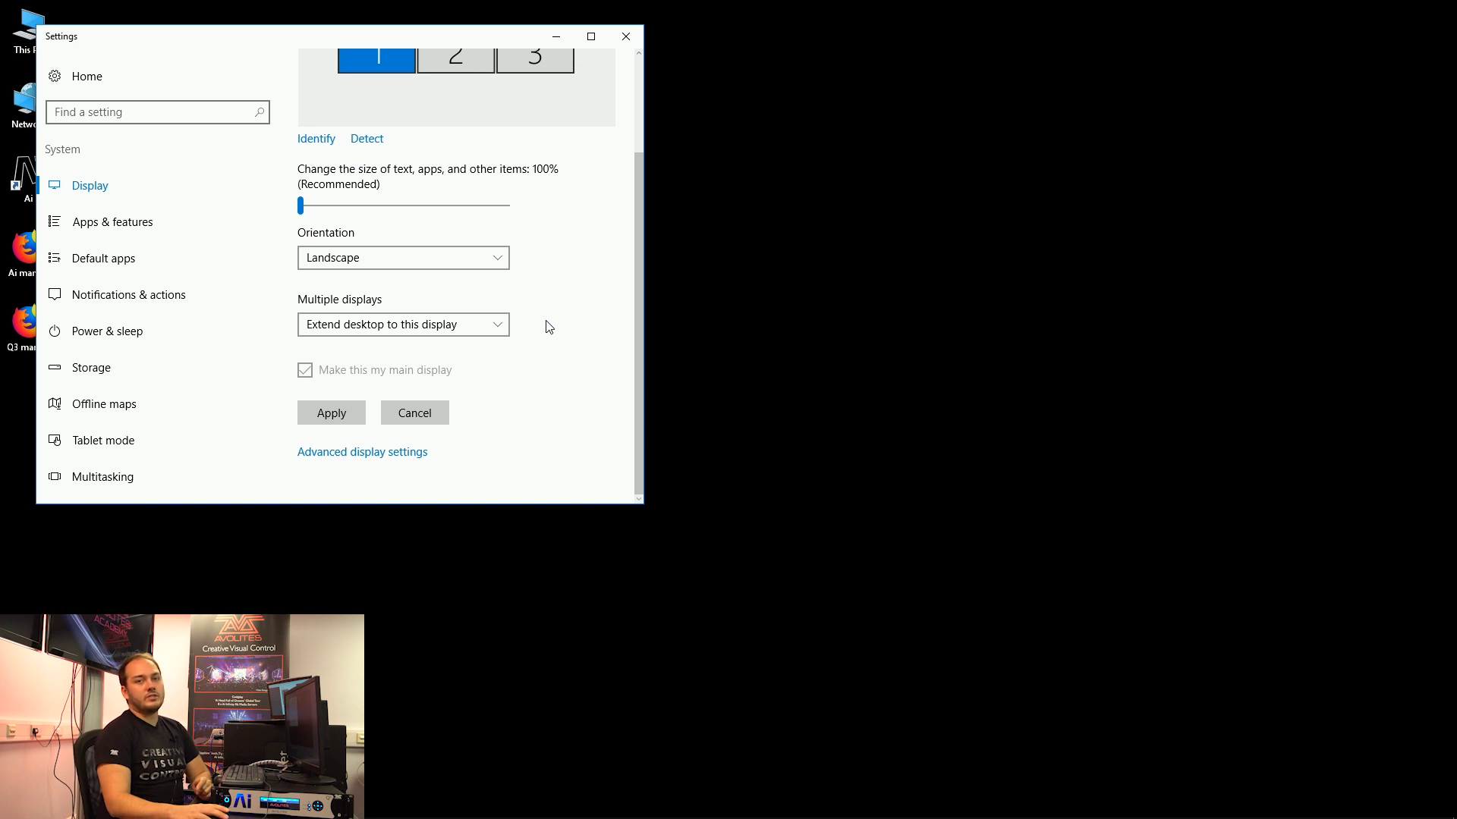
# - Confirm display 1's adapter refresh rate stays at 60 Hertz
pyautogui.click(416, 458)
pyautogui.scroll(-3, 384, 417)
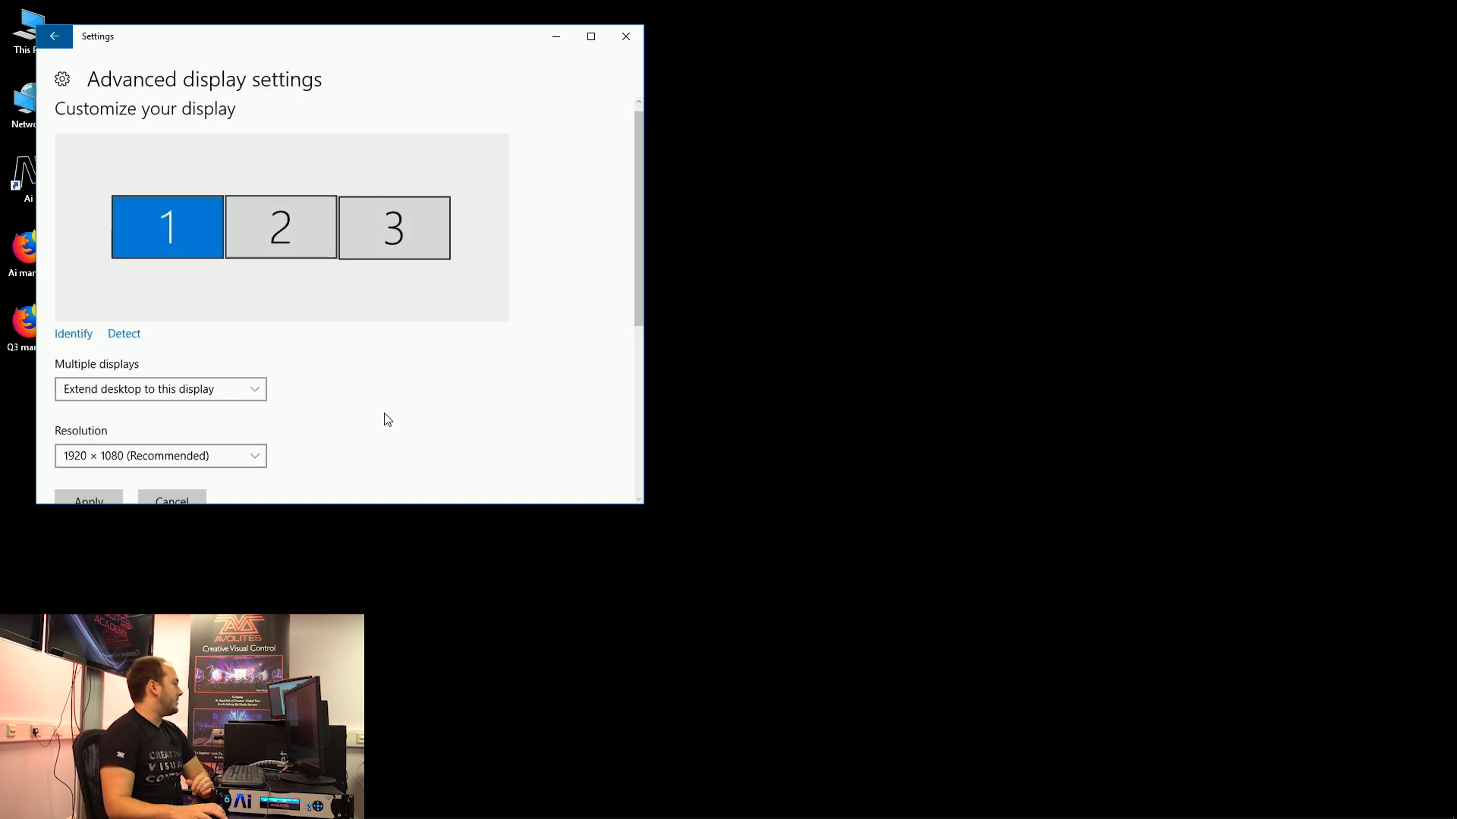
pyautogui.scroll(3, 329, 374)
pyautogui.scroll(-4, 289, 400)
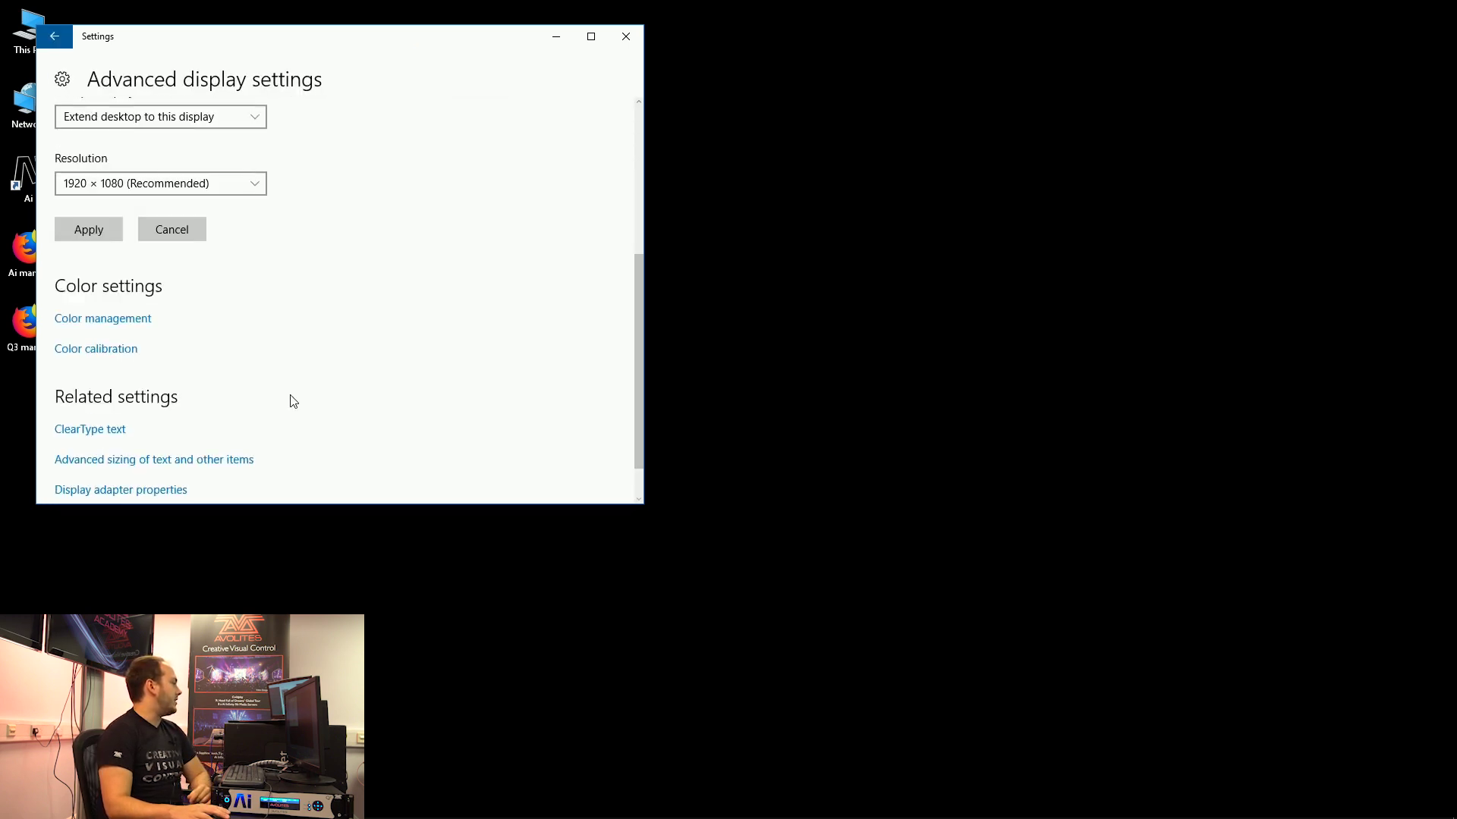
pyautogui.click(176, 478)
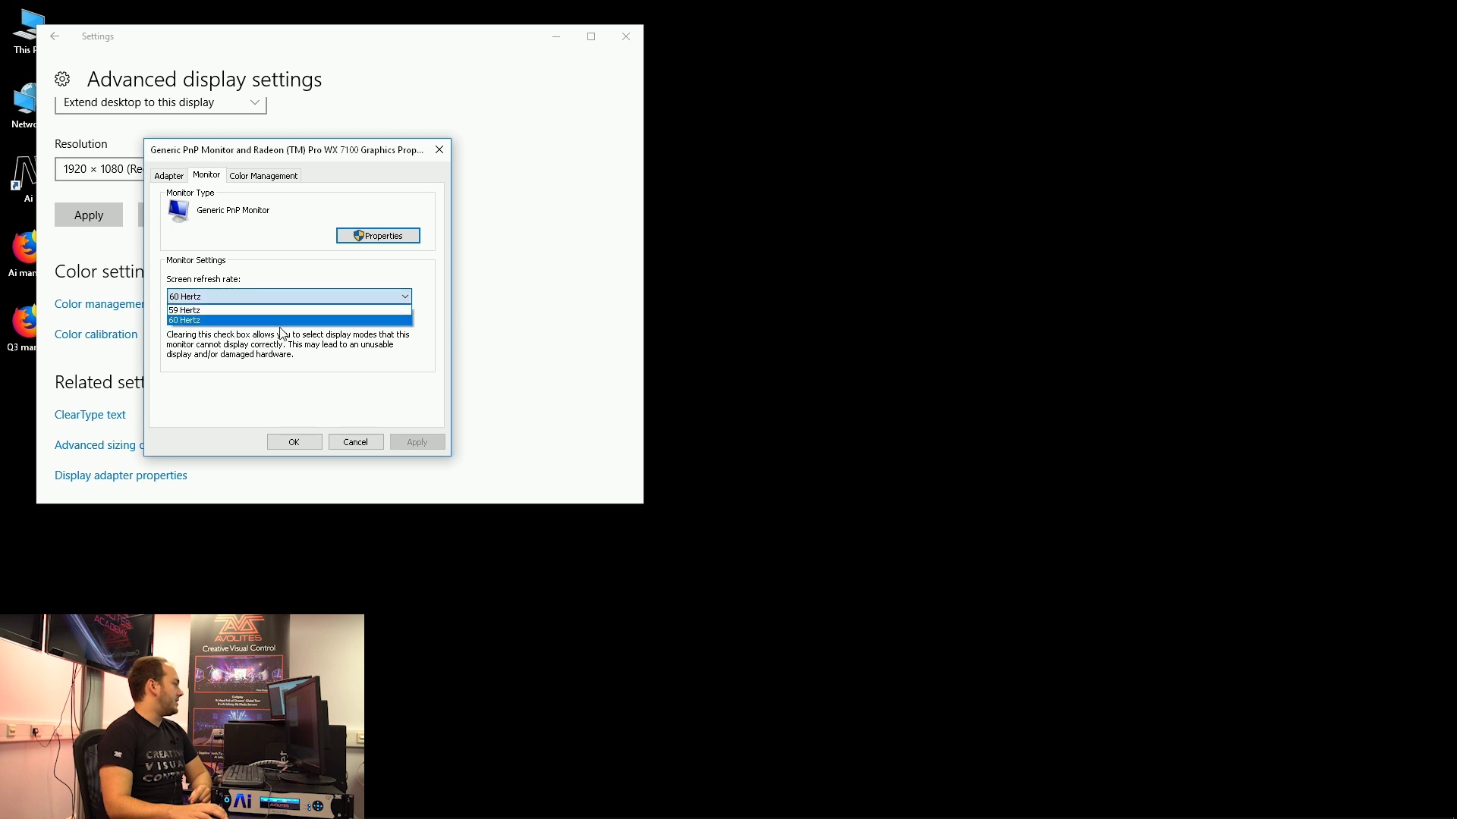
pyautogui.click(282, 322)
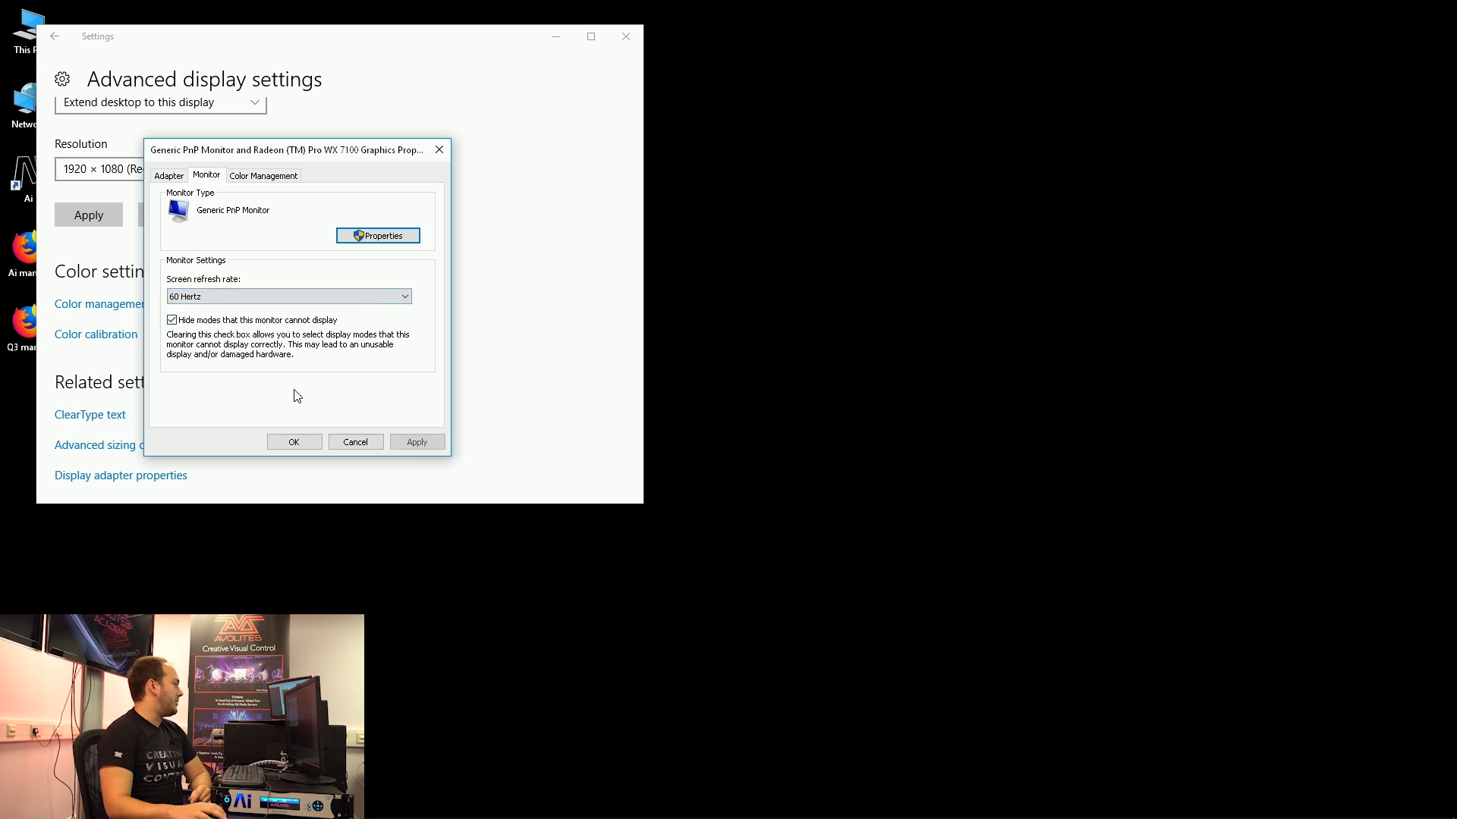
pyautogui.click(294, 441)
# - Select display 2 and confirm its monitor refresh rate is 60 Hertz
pyautogui.scroll(3, 214, 299)
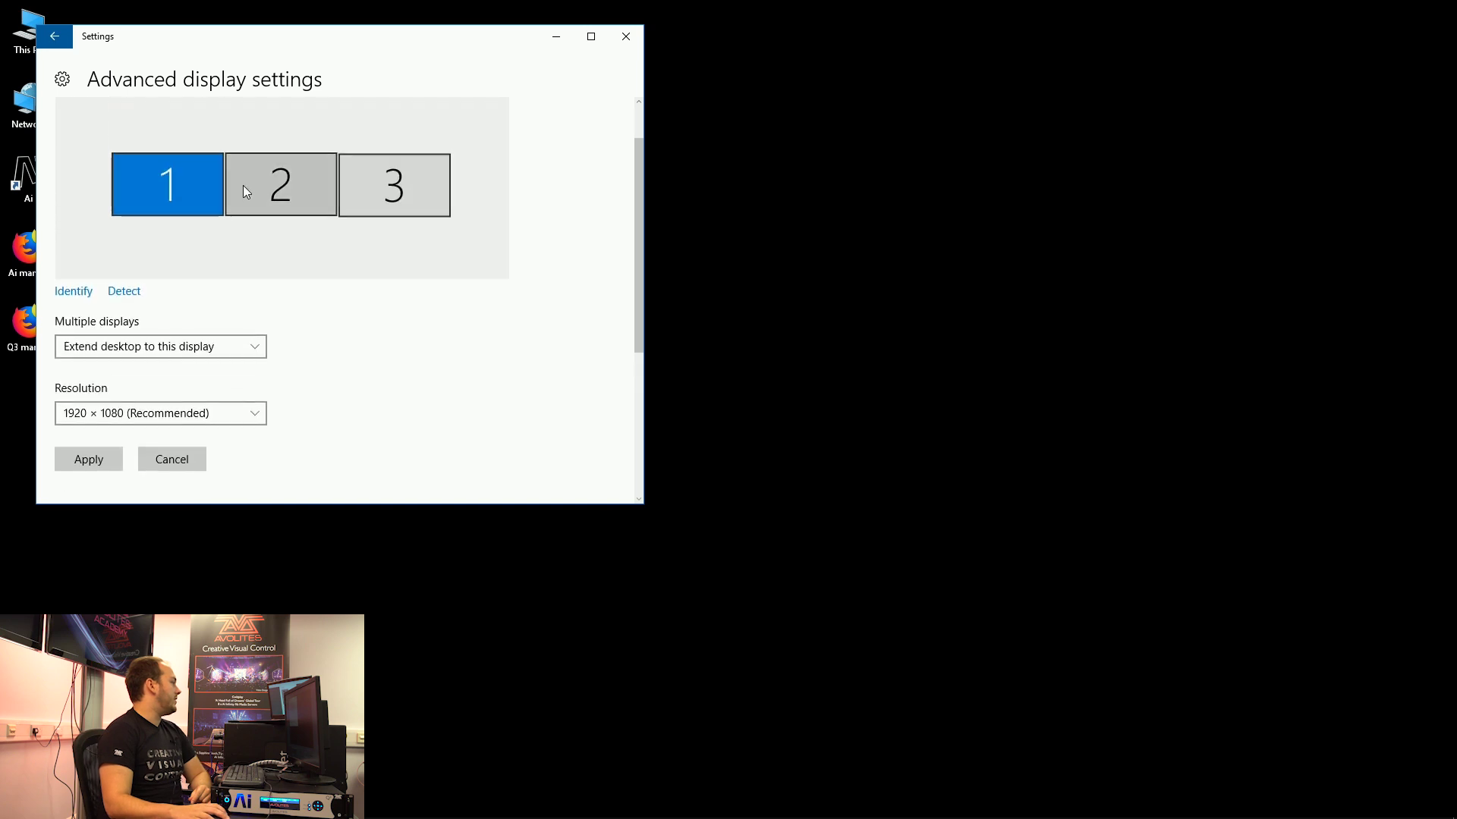
pyautogui.click(250, 190)
pyautogui.scroll(-3, 278, 366)
pyautogui.scroll(-1, 278, 366)
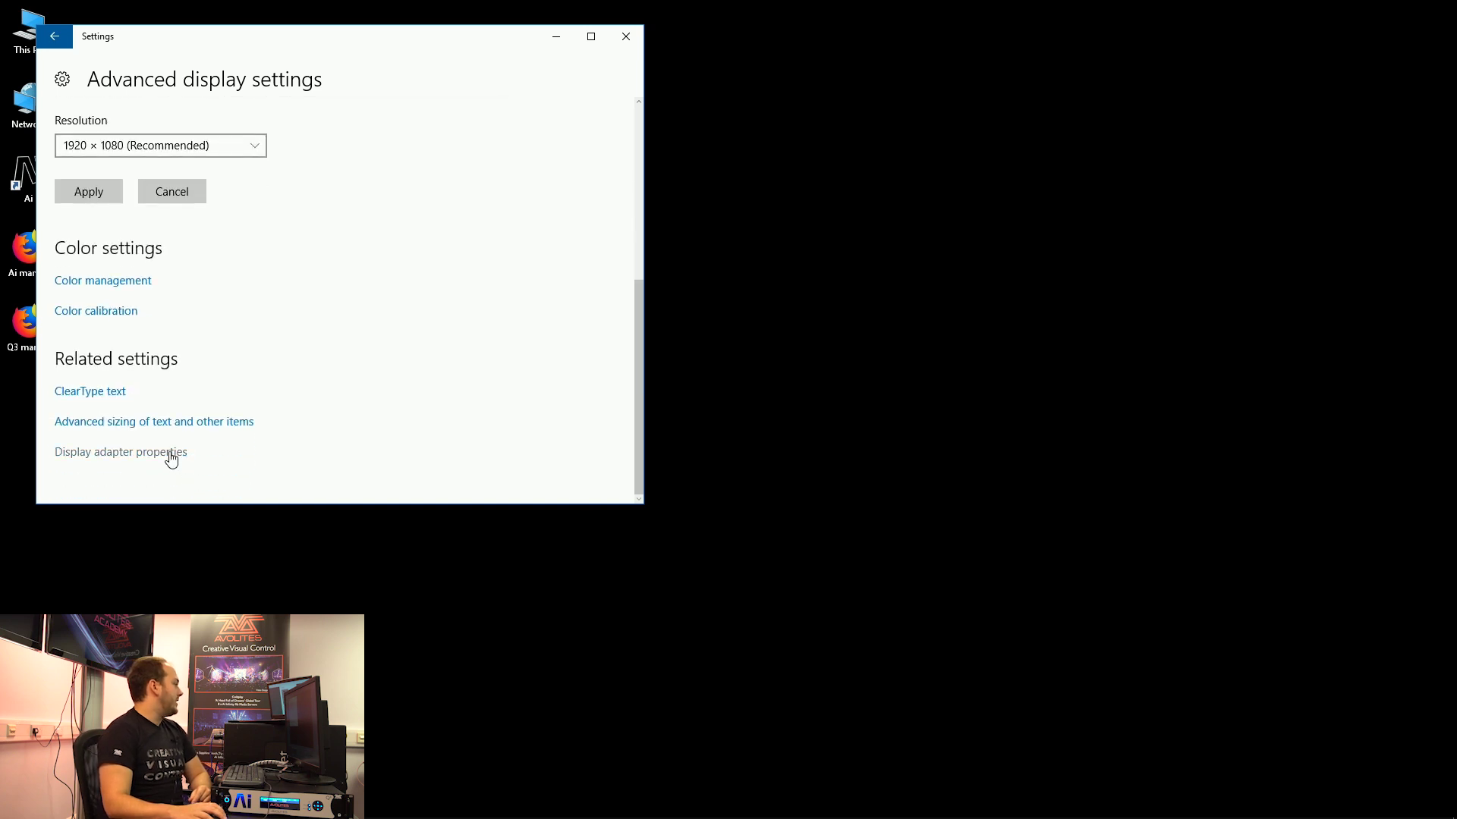
pyautogui.click(170, 453)
pyautogui.click(233, 197)
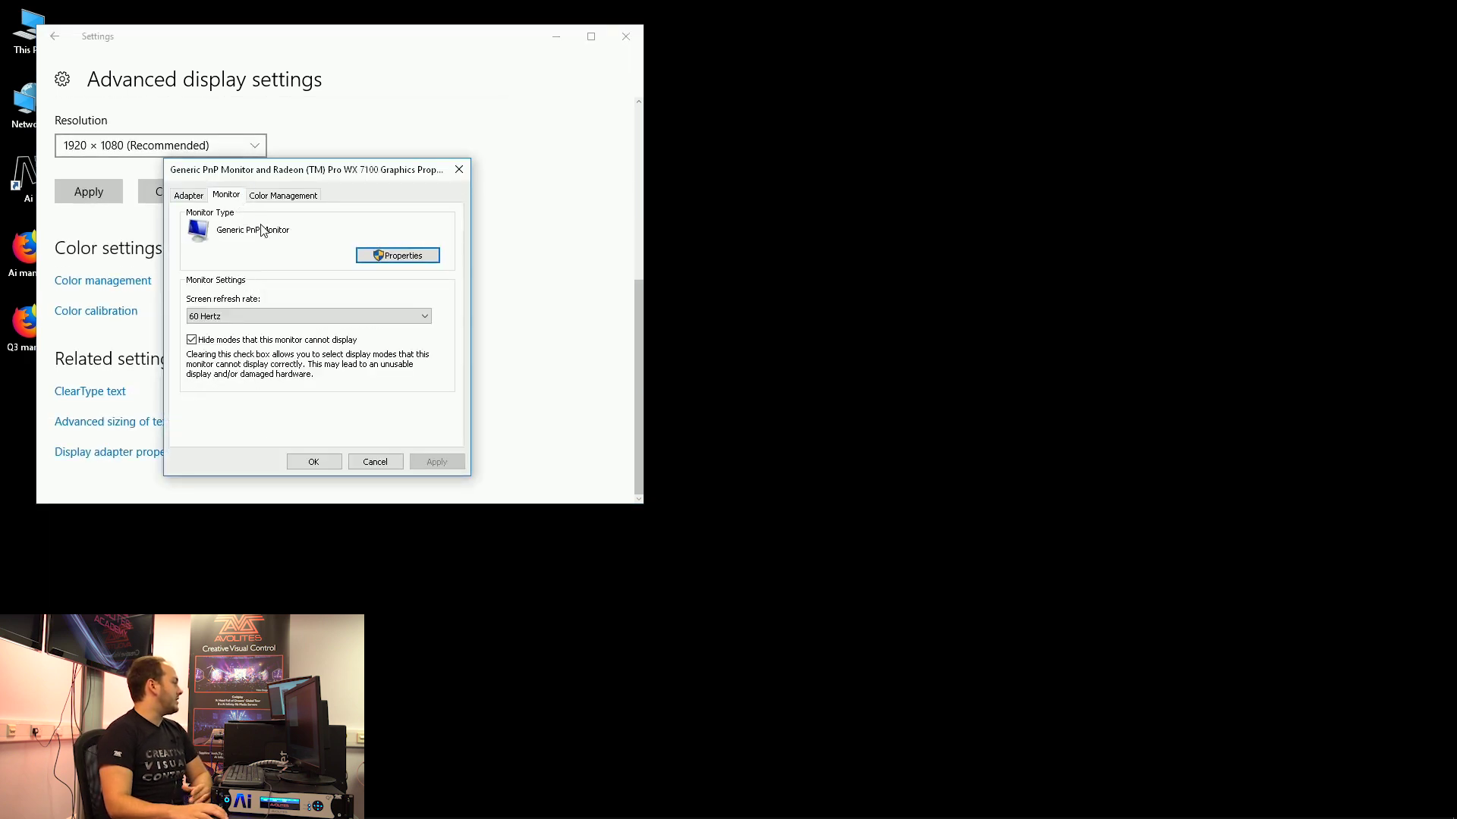
pyautogui.click(297, 459)
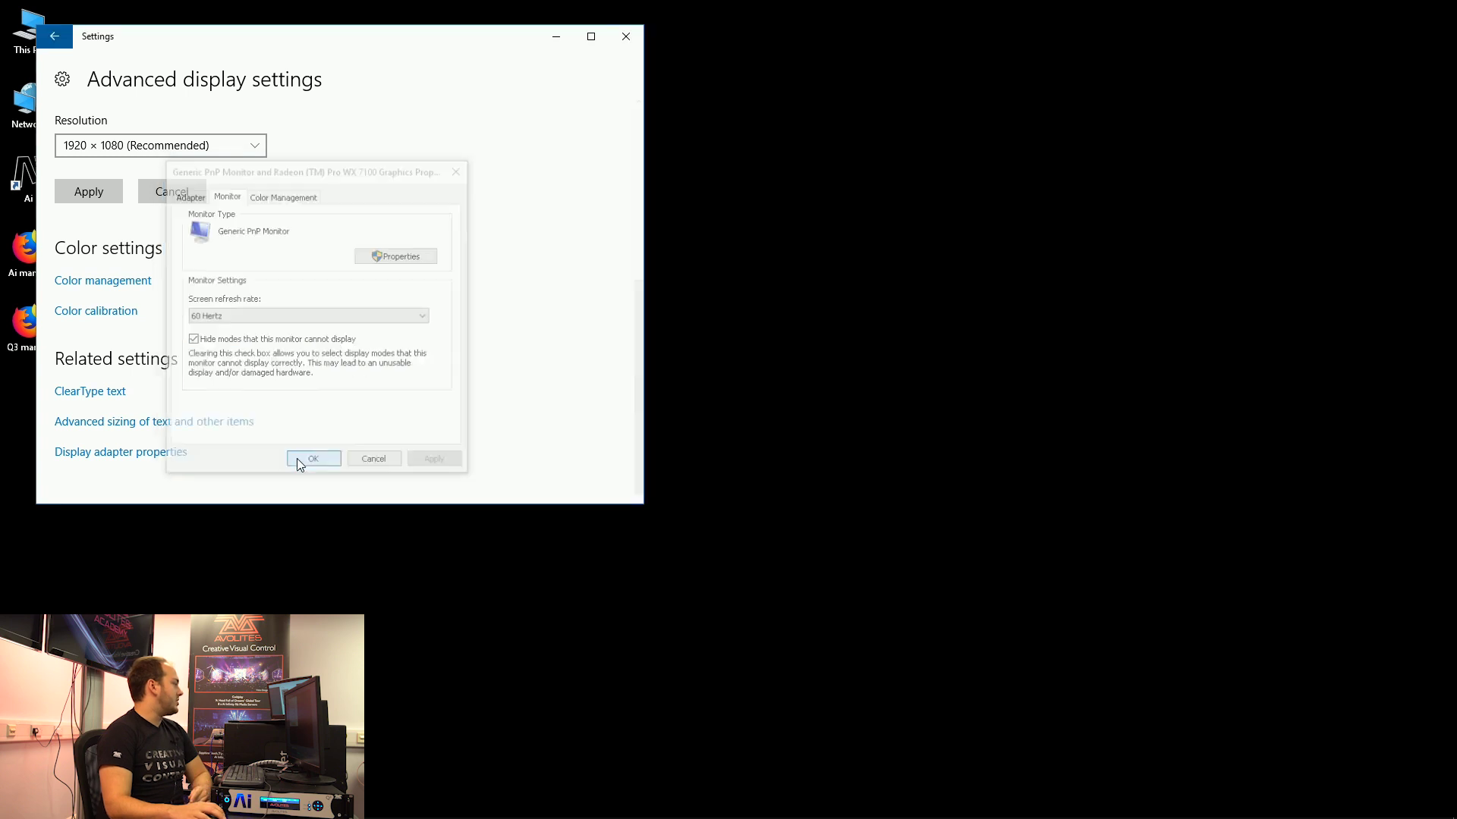
# - Select display 3 and check its modes list includes 1920 by 1080 at 60 Hertz
pyautogui.scroll(2, 225, 196)
pyautogui.click(381, 112)
pyautogui.scroll(-4, 358, 273)
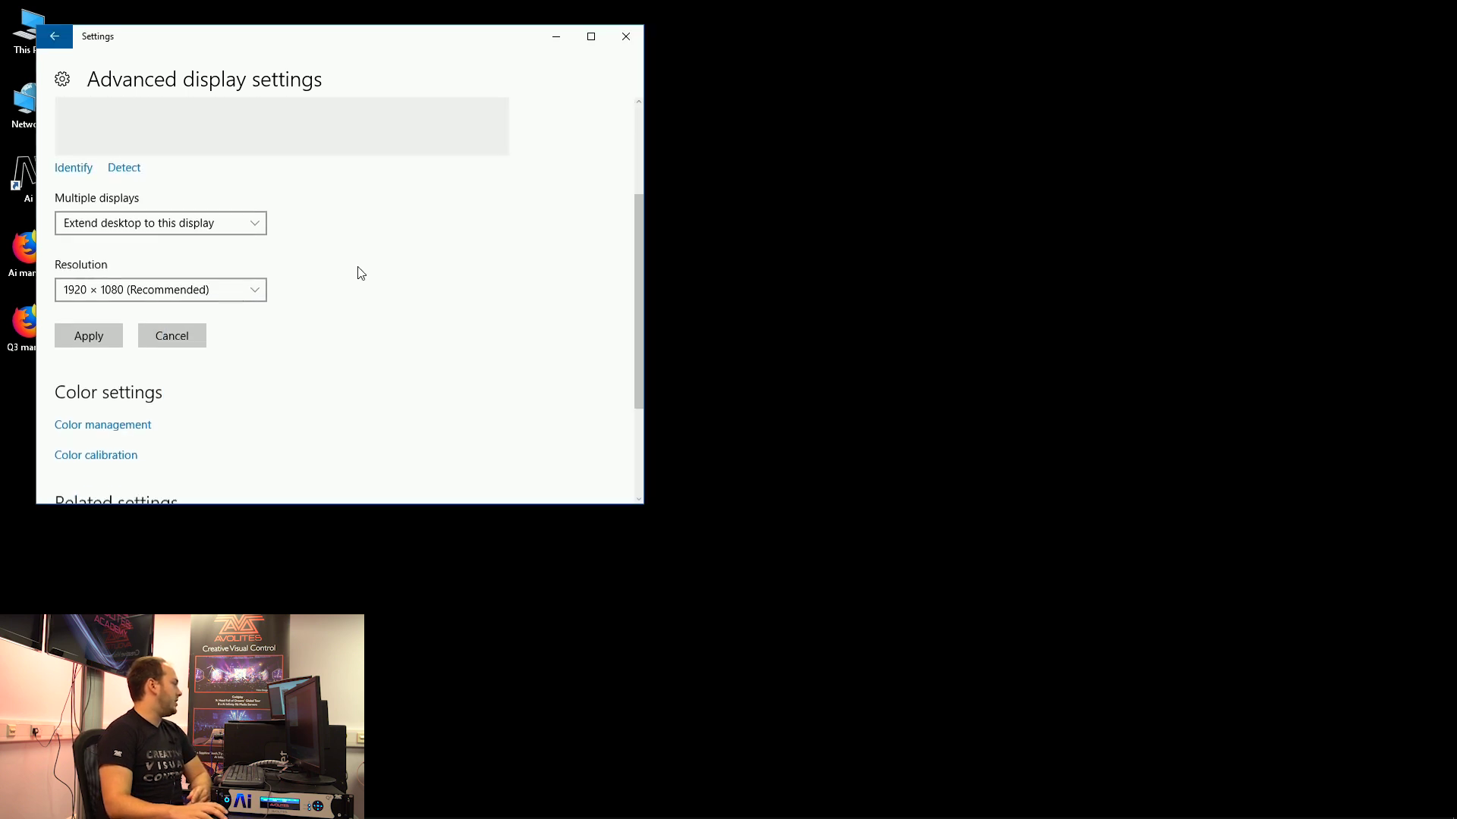
pyautogui.click(161, 460)
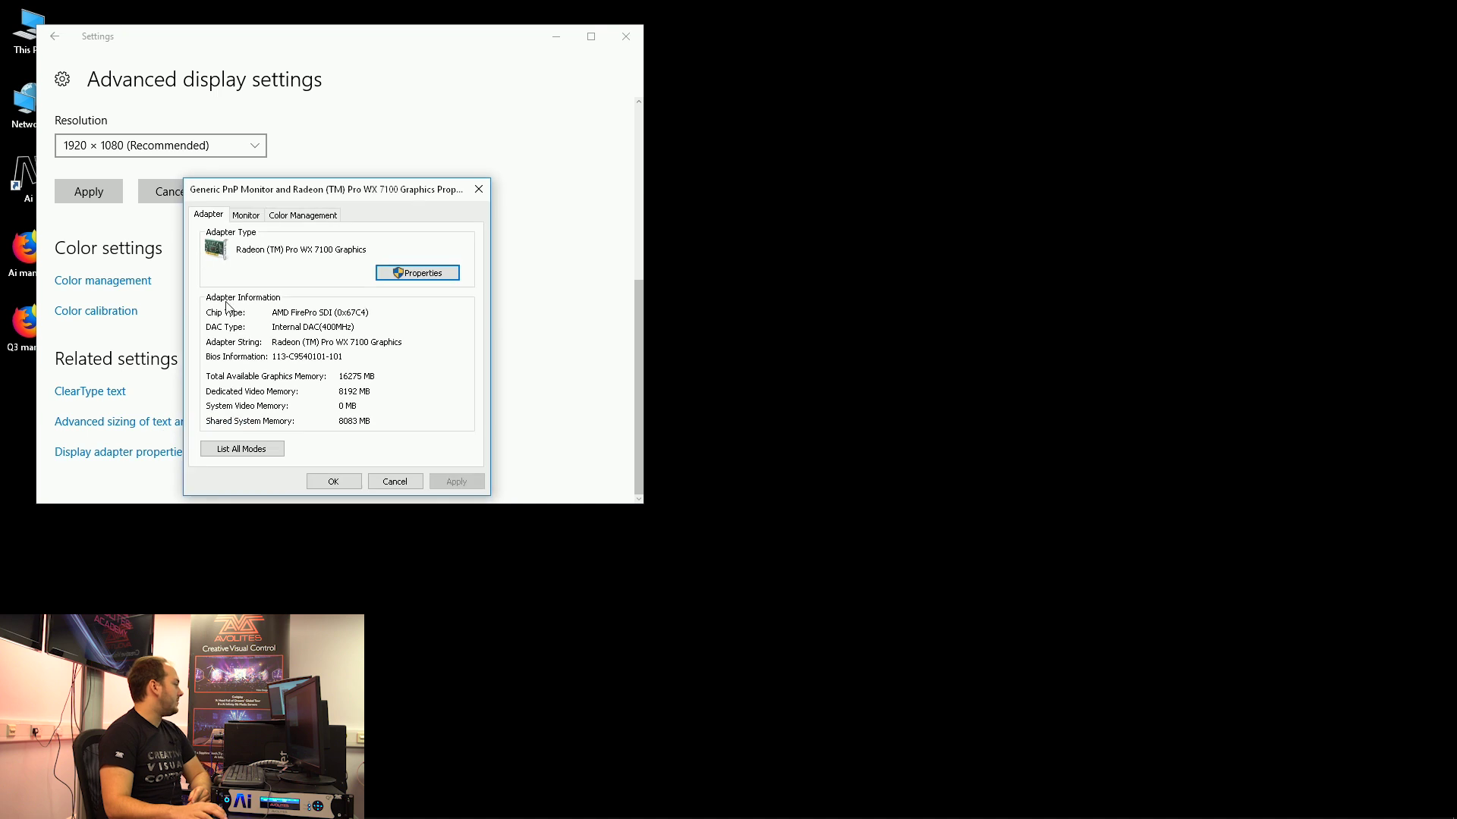
pyautogui.click(244, 450)
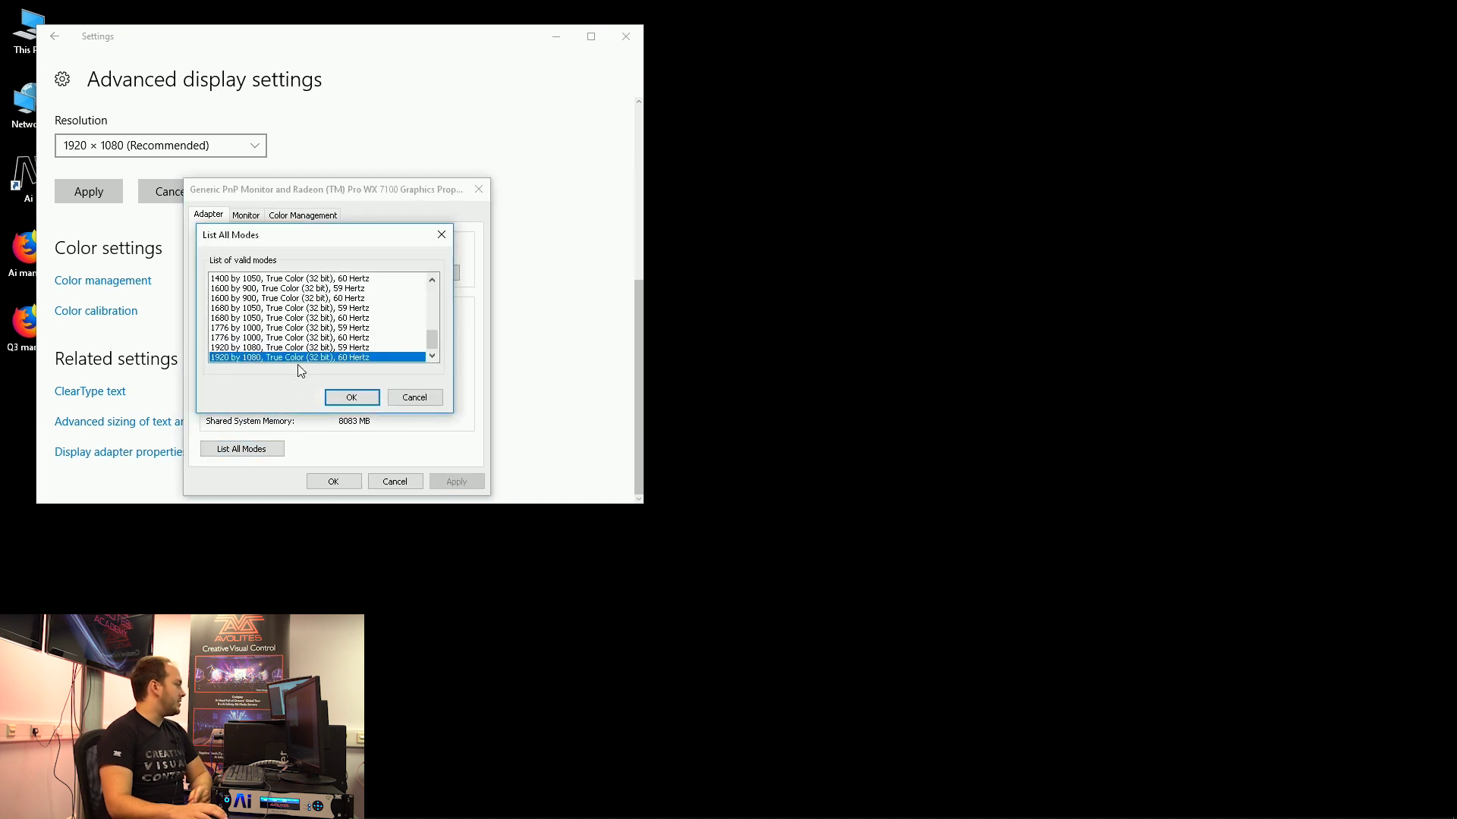
pyautogui.click(351, 397)
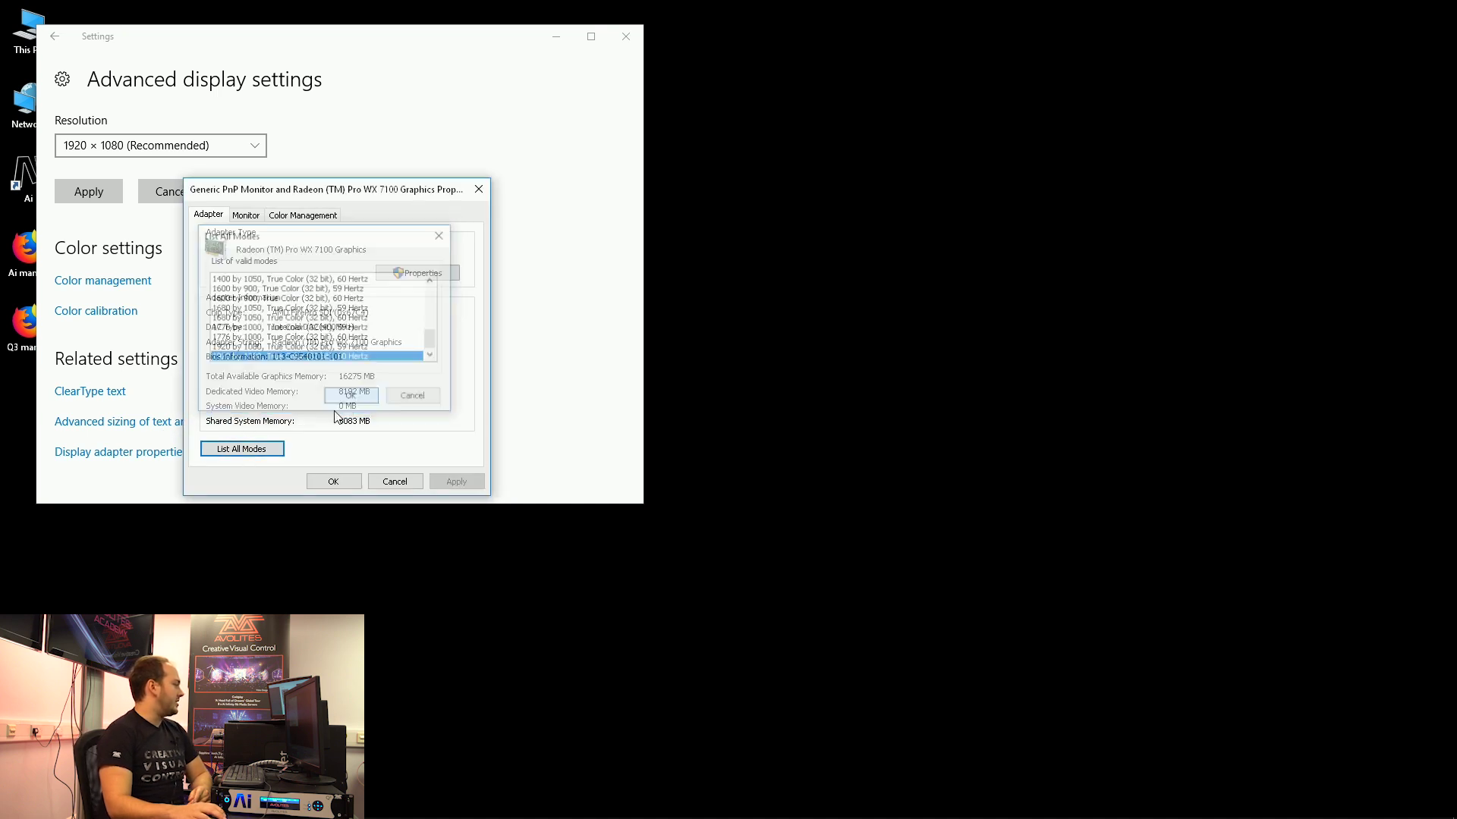
pyautogui.click(332, 482)
pyautogui.scroll(5, 329, 390)
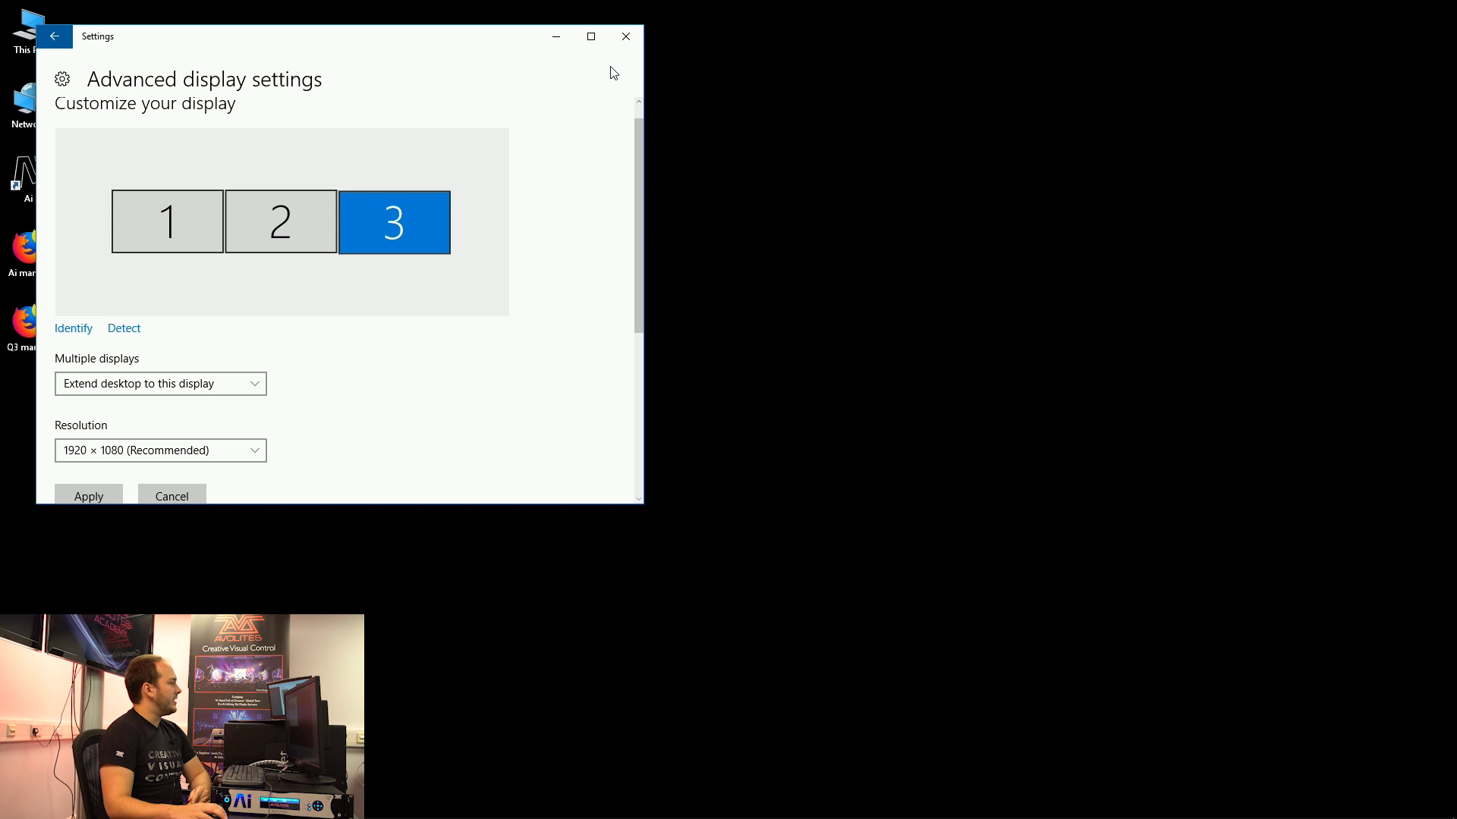
# - Leave display settings and open Network Connections via the tray network icon's Ethernet settings
pyautogui.click(626, 36)
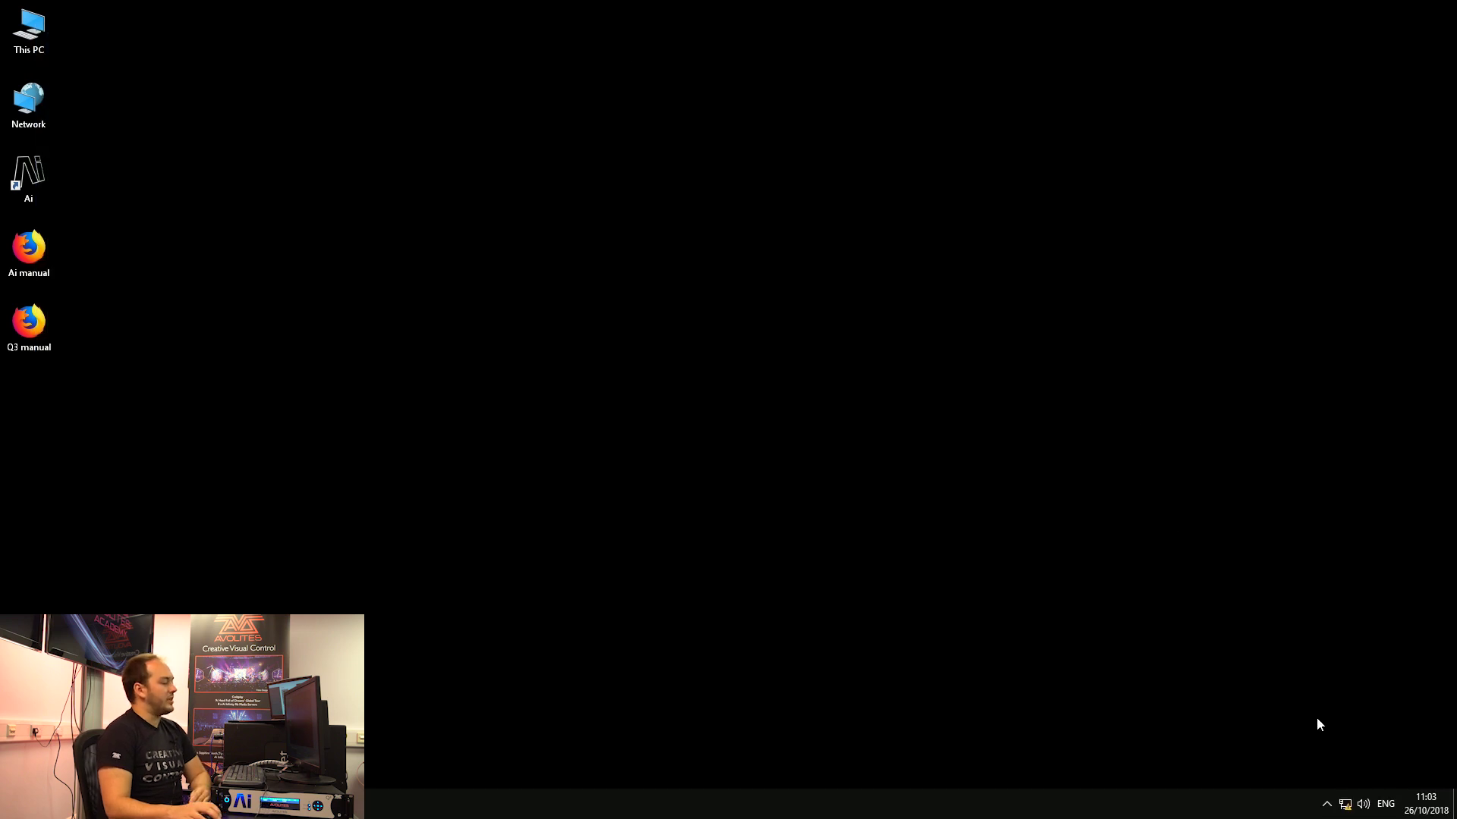
pyautogui.moveTo(1348, 806)
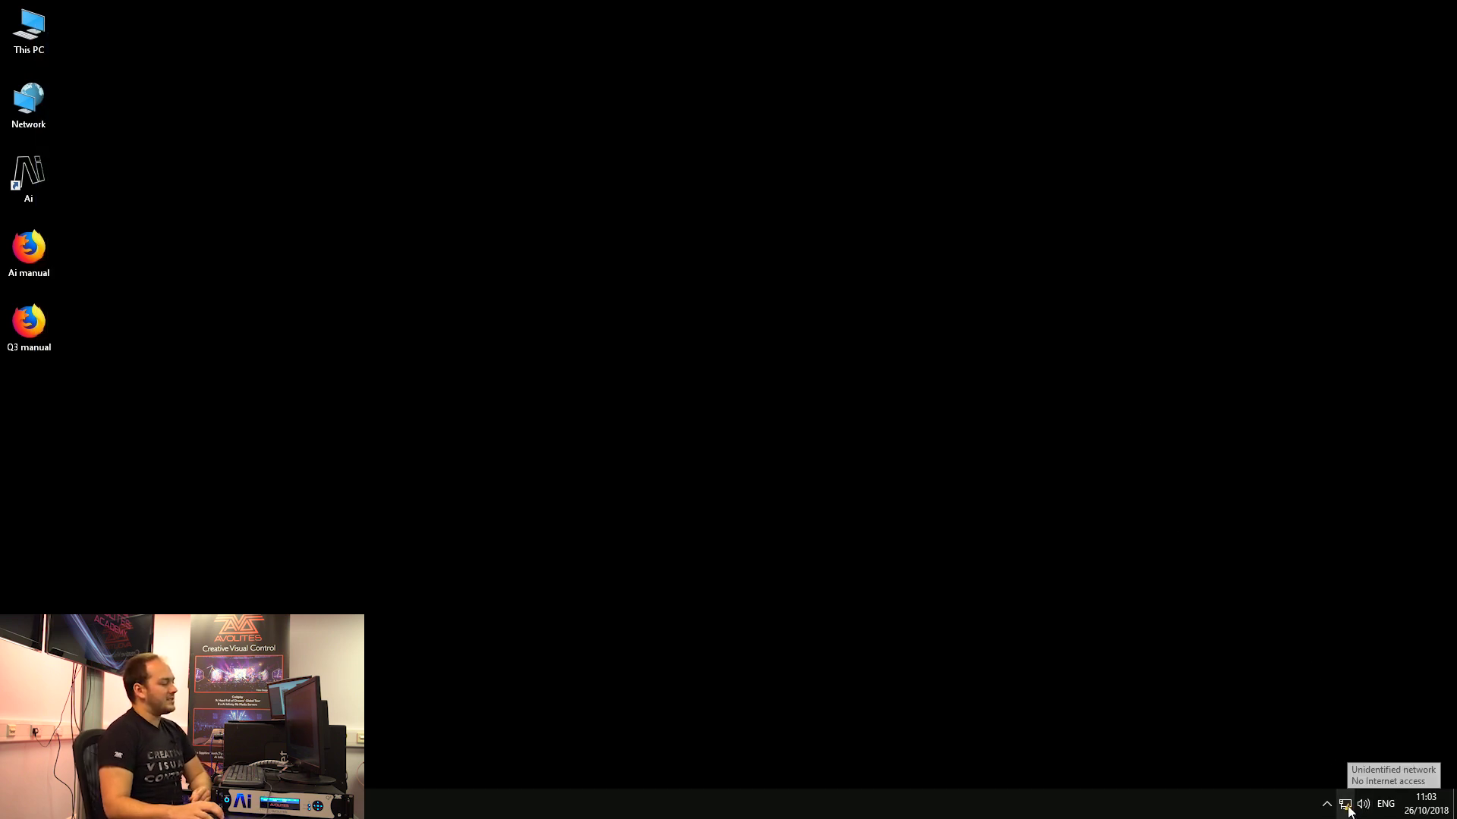
pyautogui.click(1348, 806)
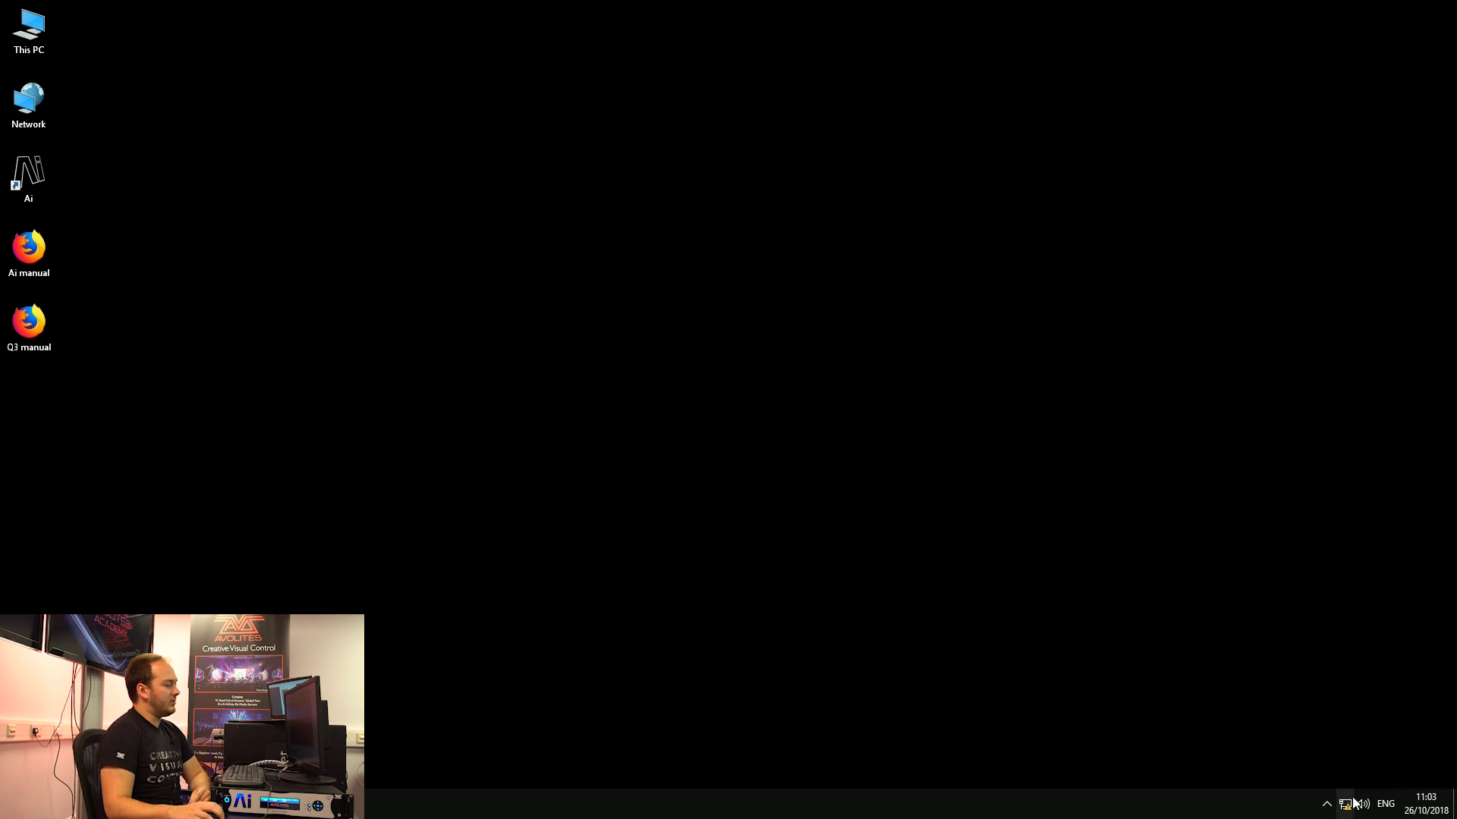
pyautogui.click(1235, 721)
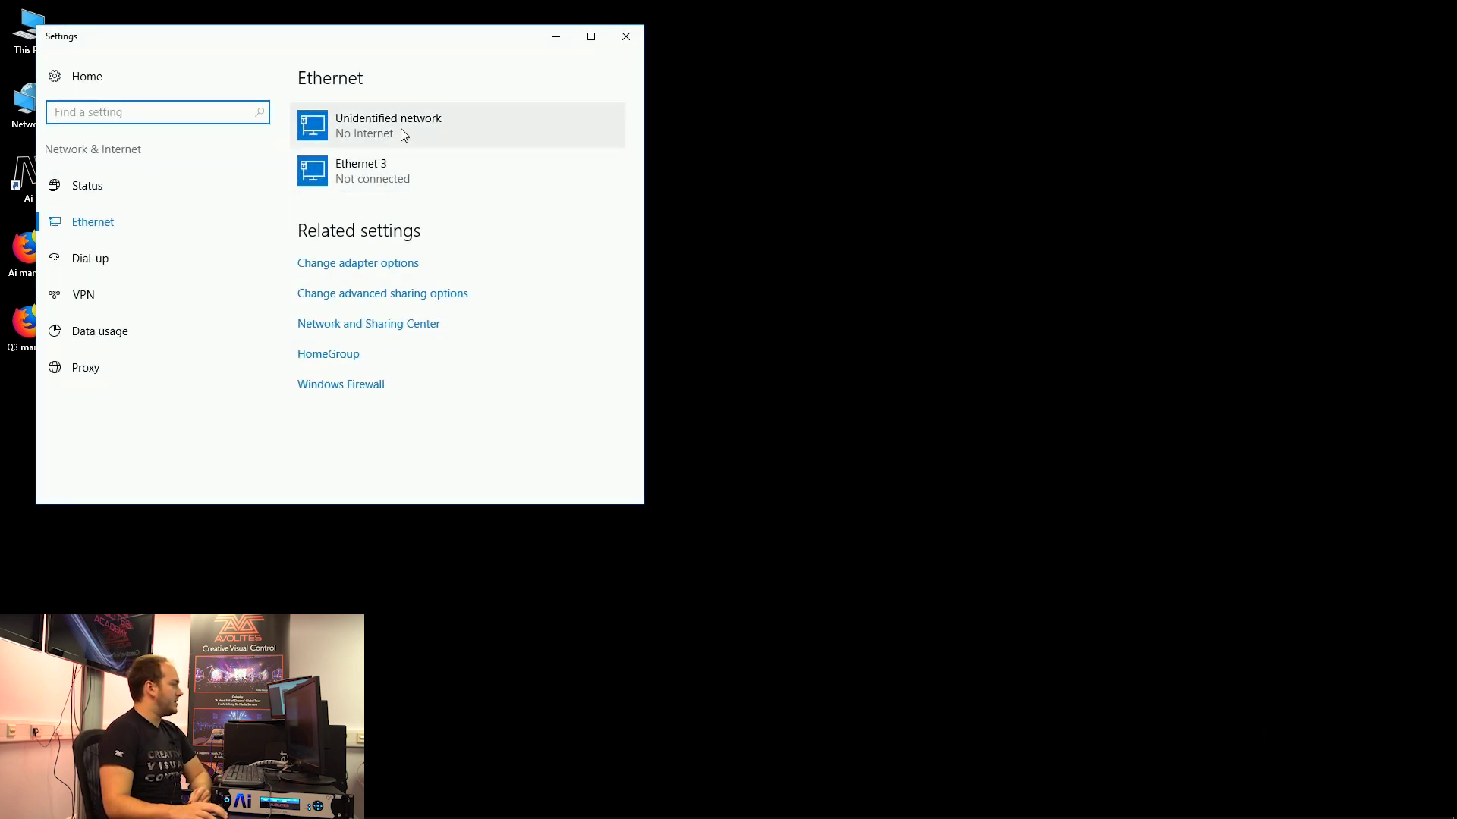
pyautogui.click(401, 264)
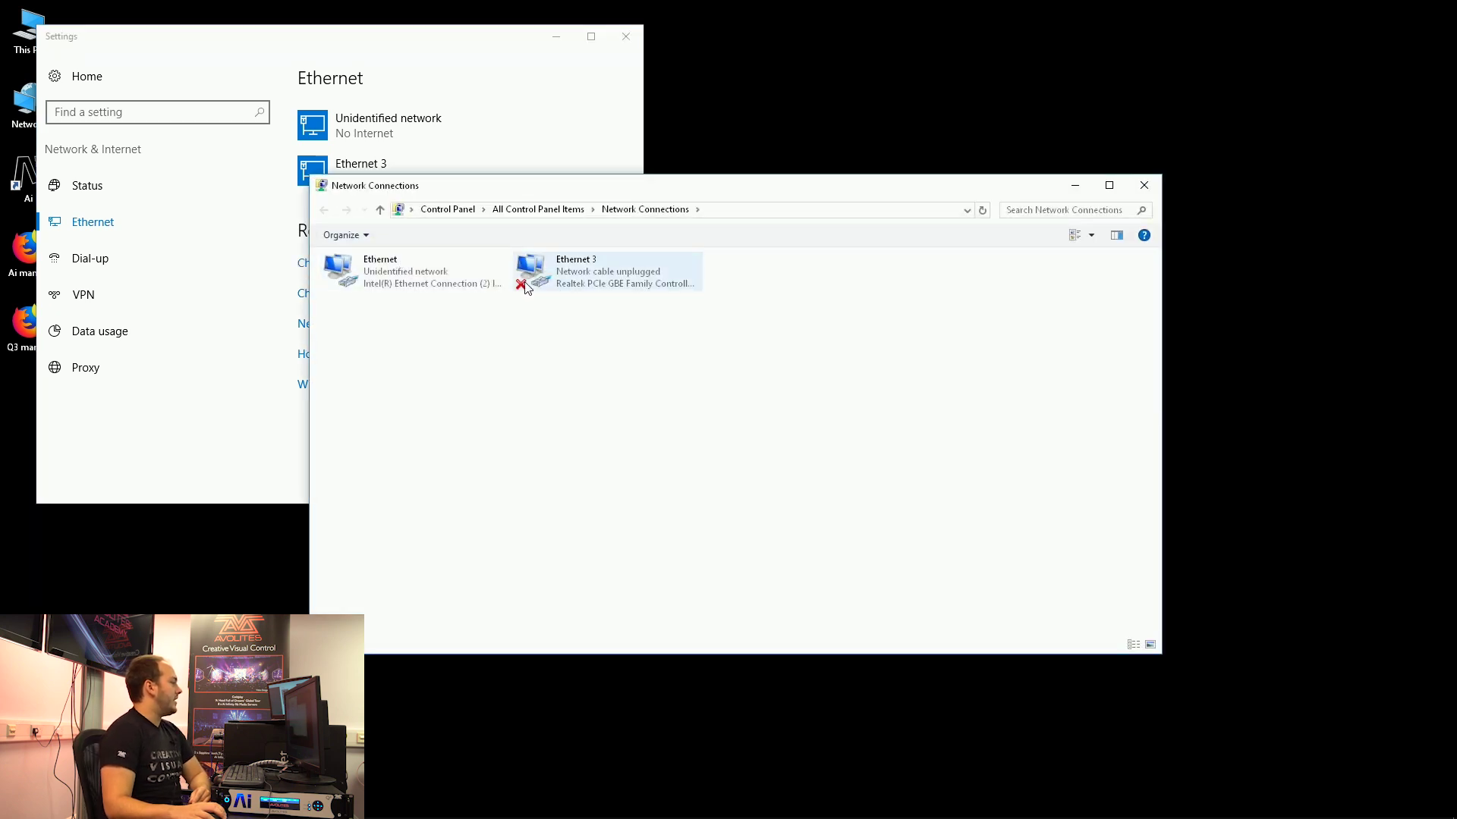
# - Open the Ethernet adapter's IPv4 properties and inspect its current IP address
pyautogui.doubleClick(444, 282)
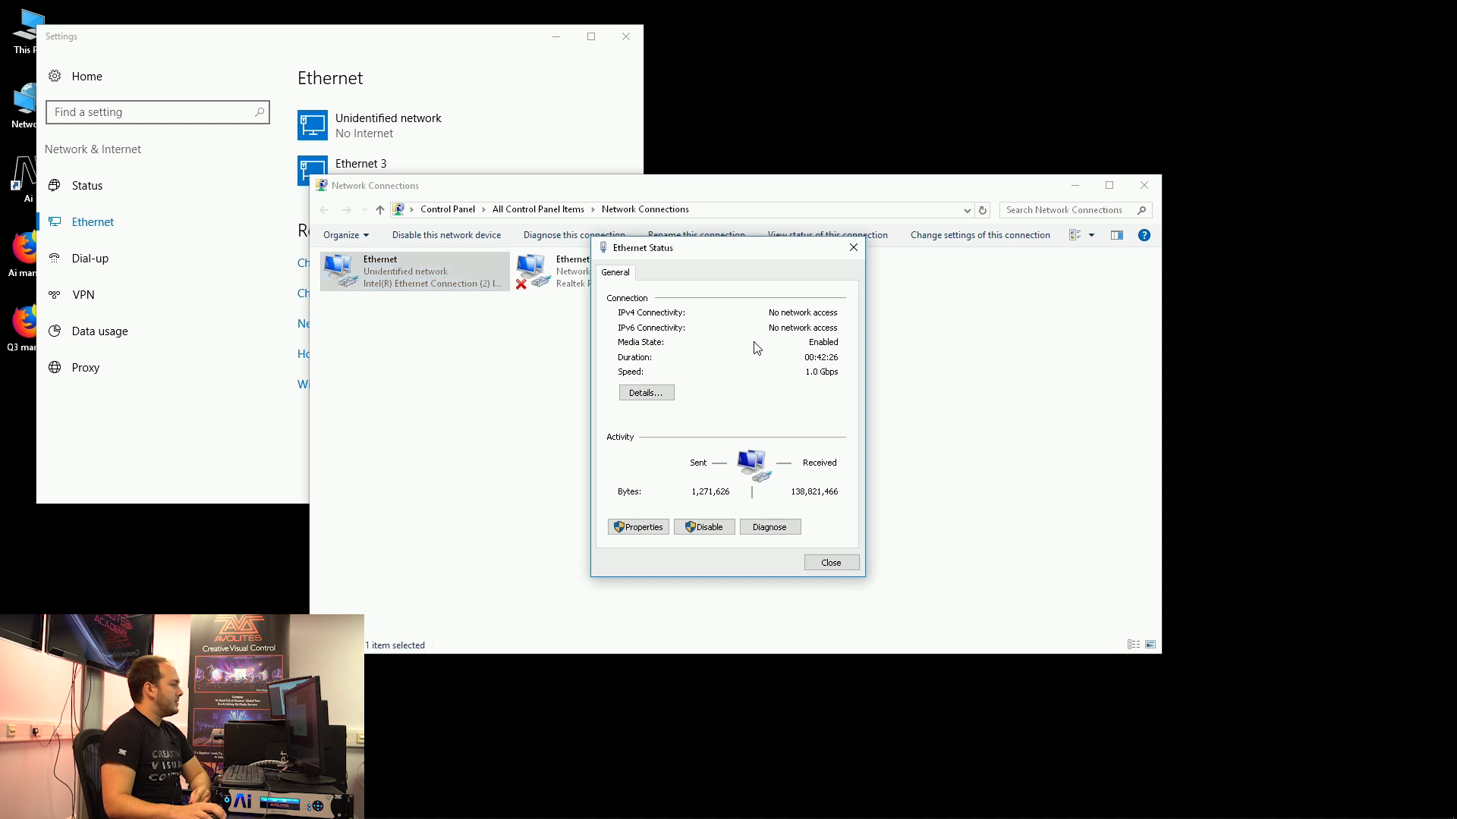
pyautogui.click(645, 540)
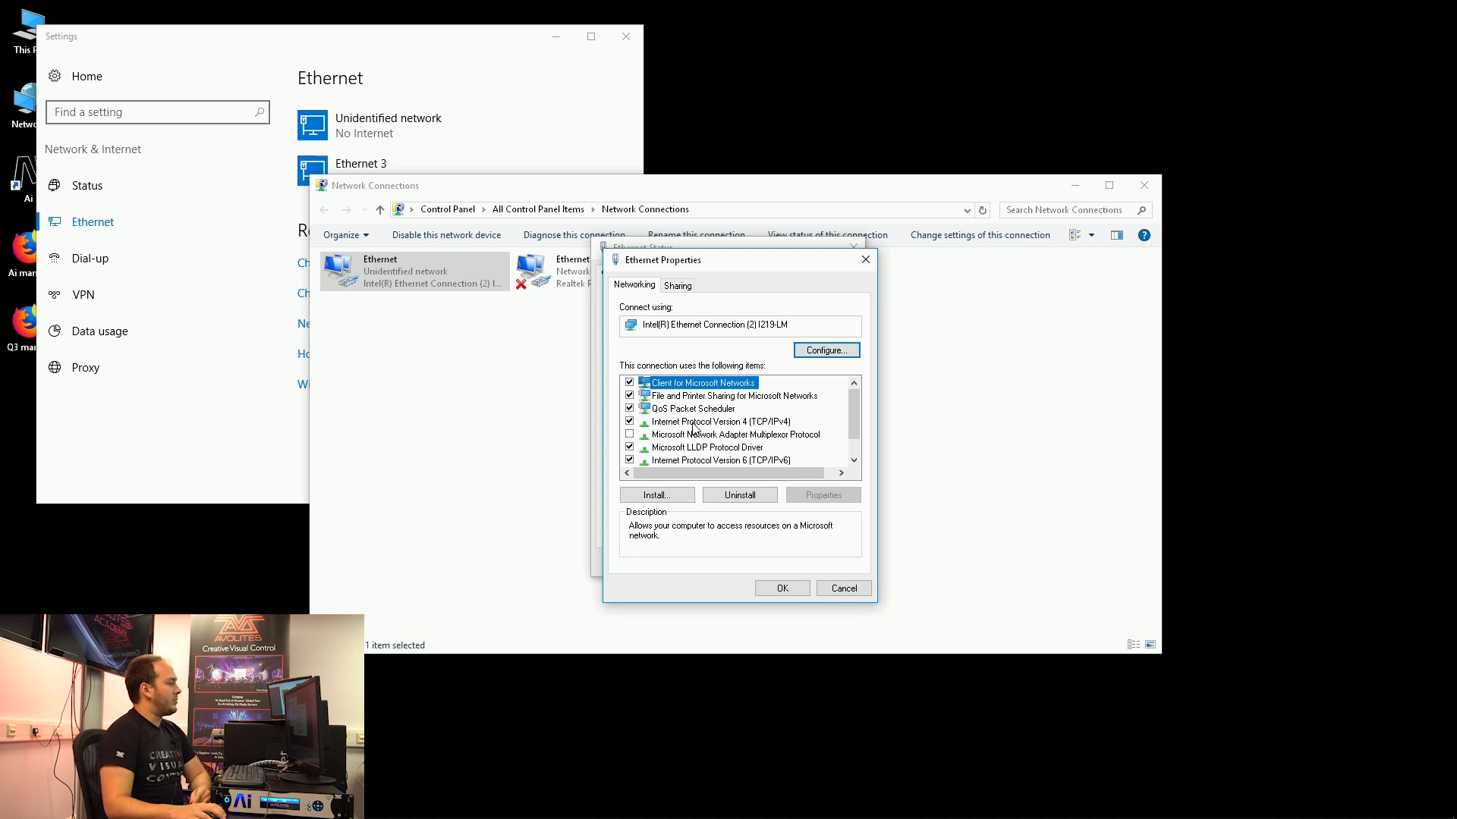
pyautogui.doubleClick(692, 423)
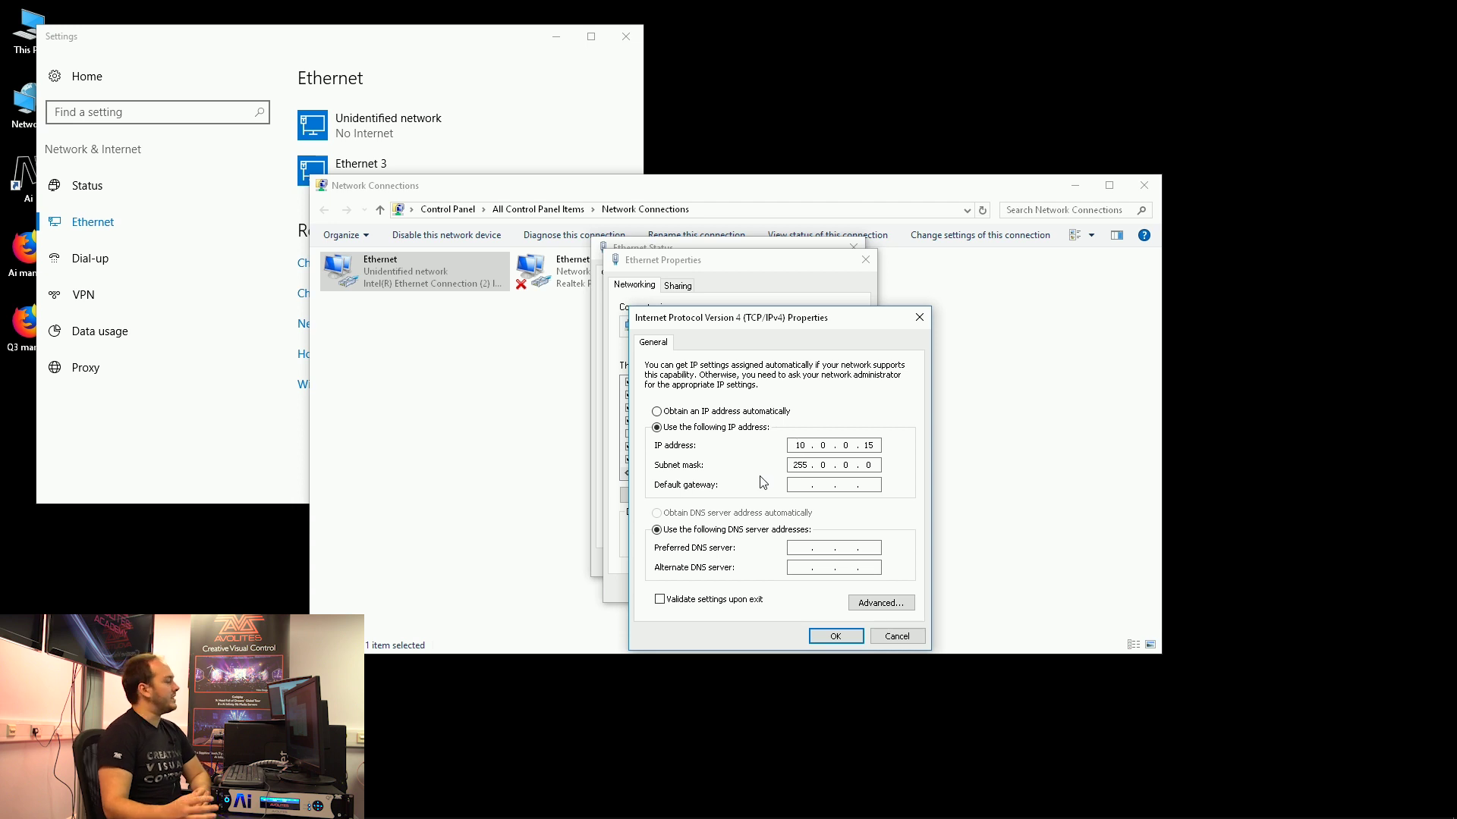
pyautogui.moveTo(790, 449); pyautogui.dragTo(805, 450)
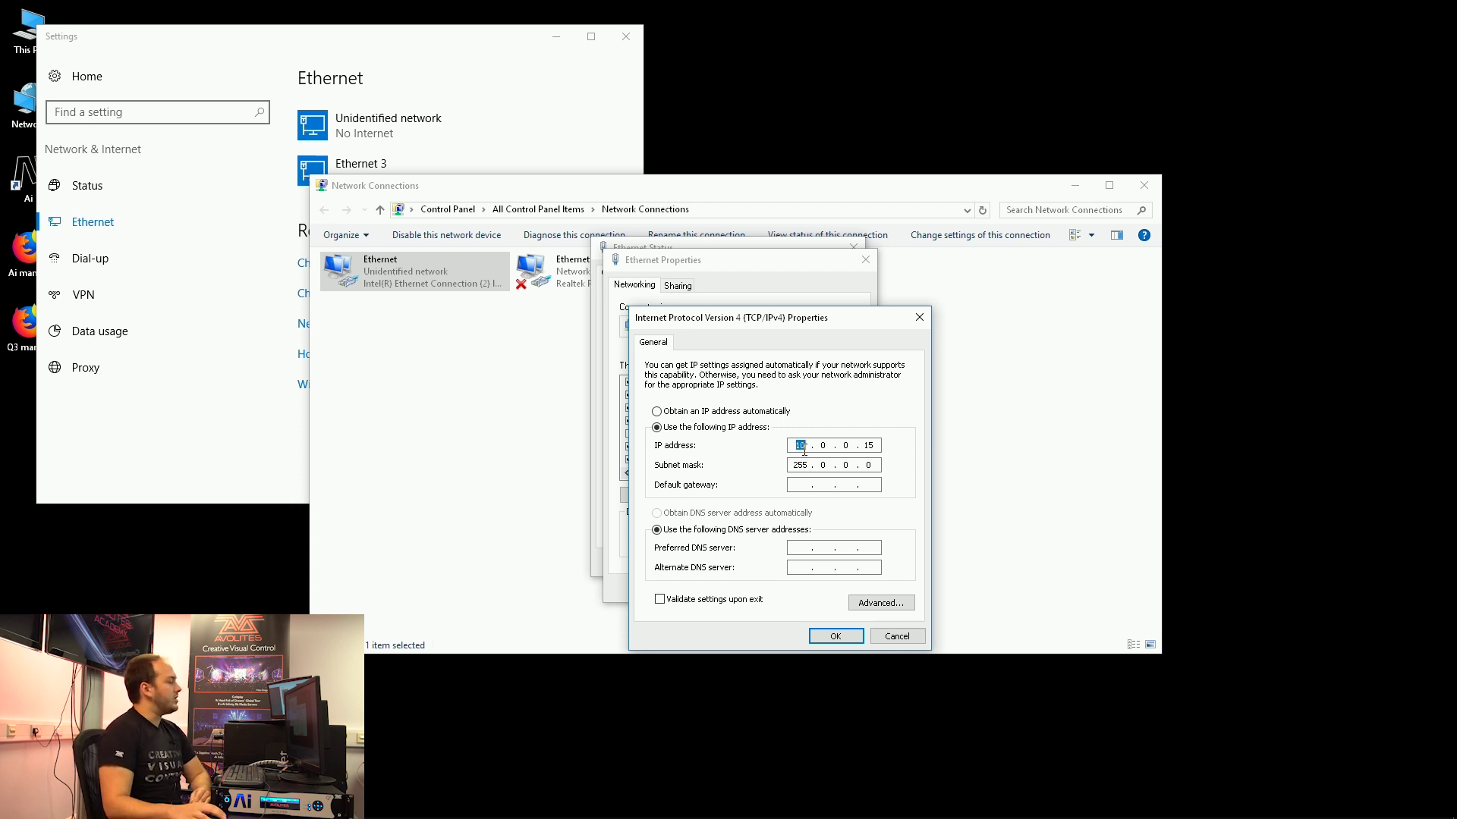
pyautogui.click(877, 446)
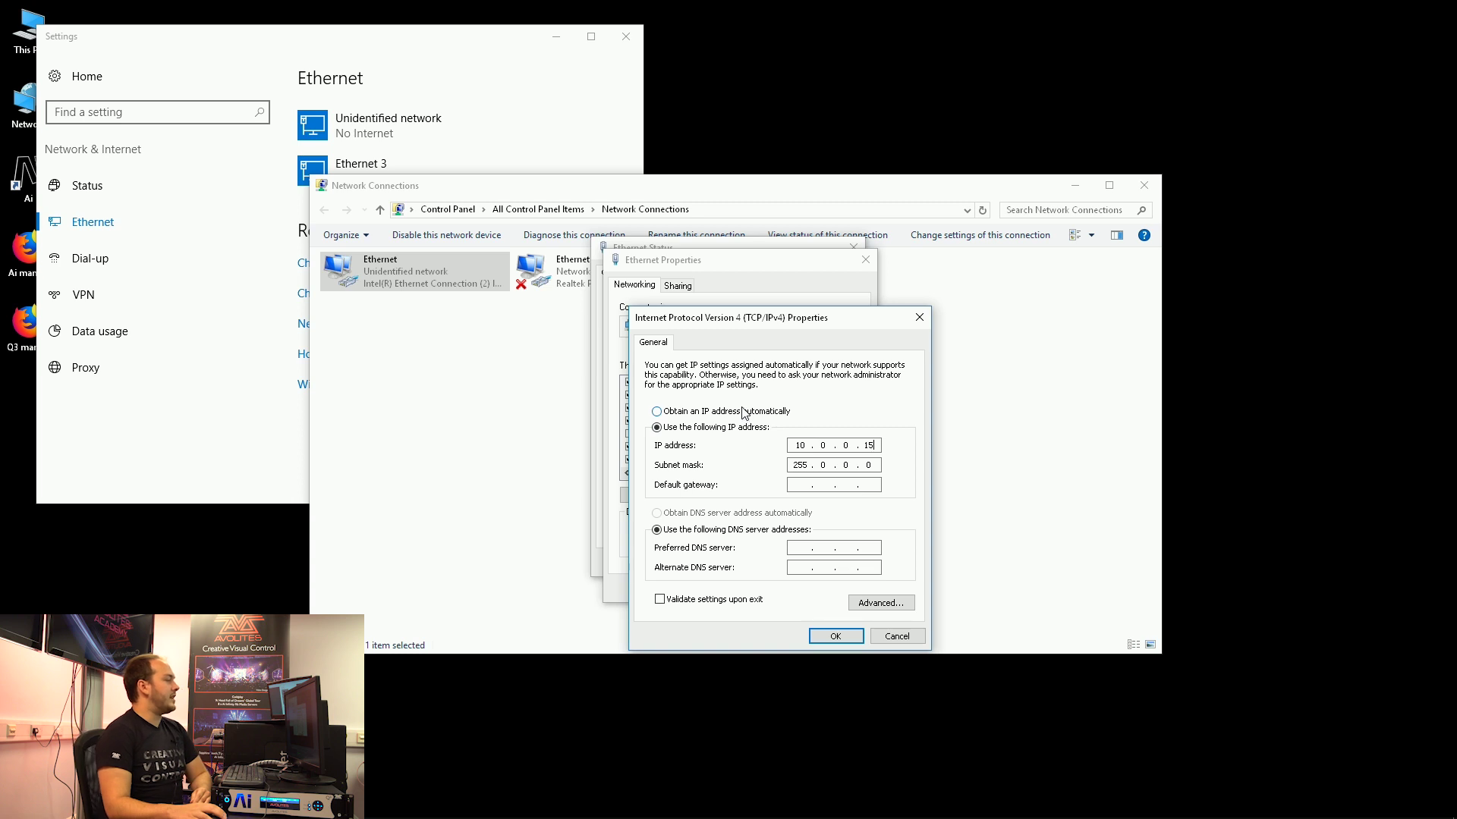
# - Set a manual IPv4 address of 10.0.0.15 with mask 255.0.0.0 and apply it
pyautogui.click(657, 412)
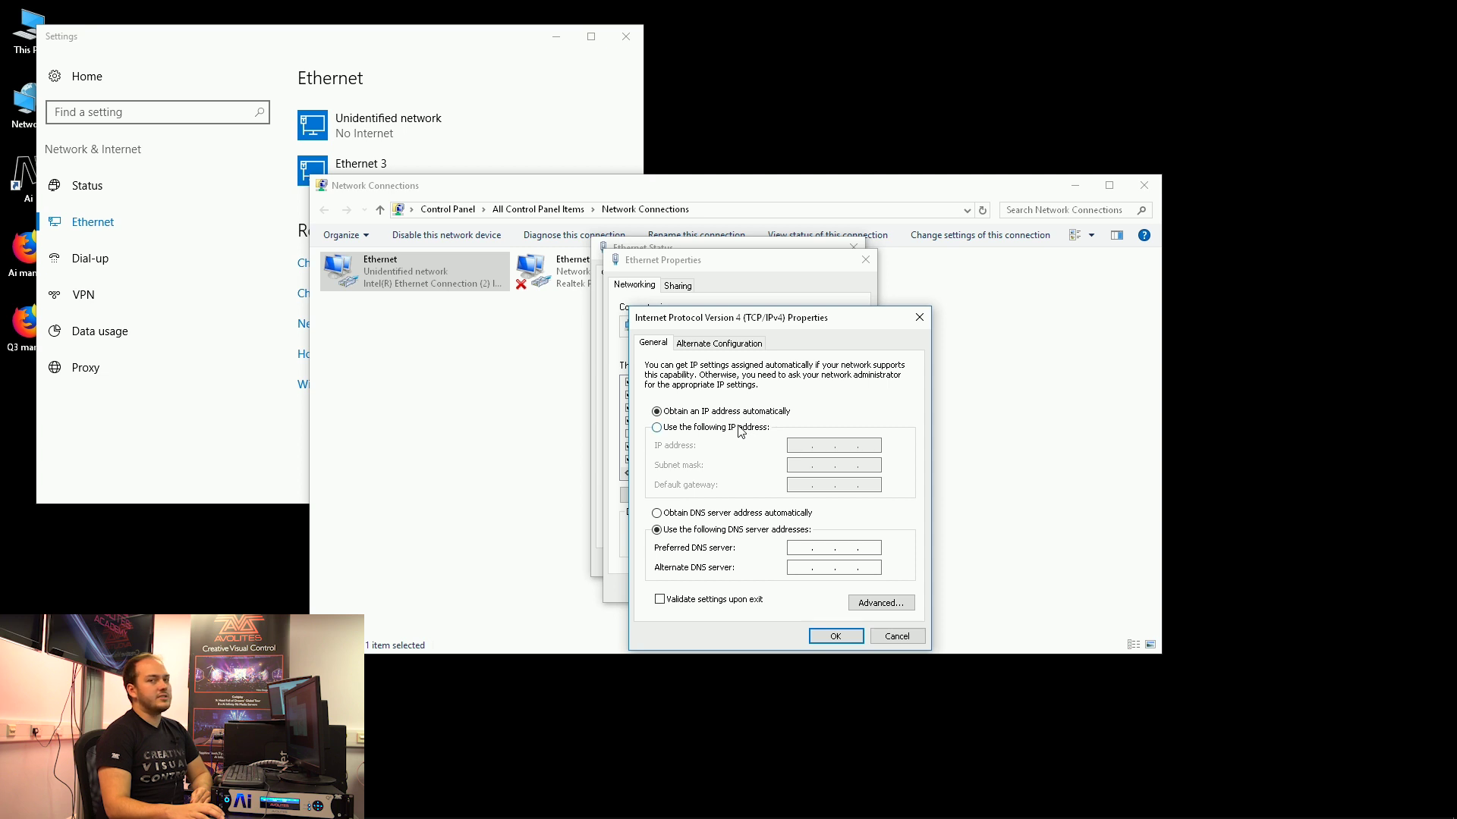
pyautogui.click(742, 428)
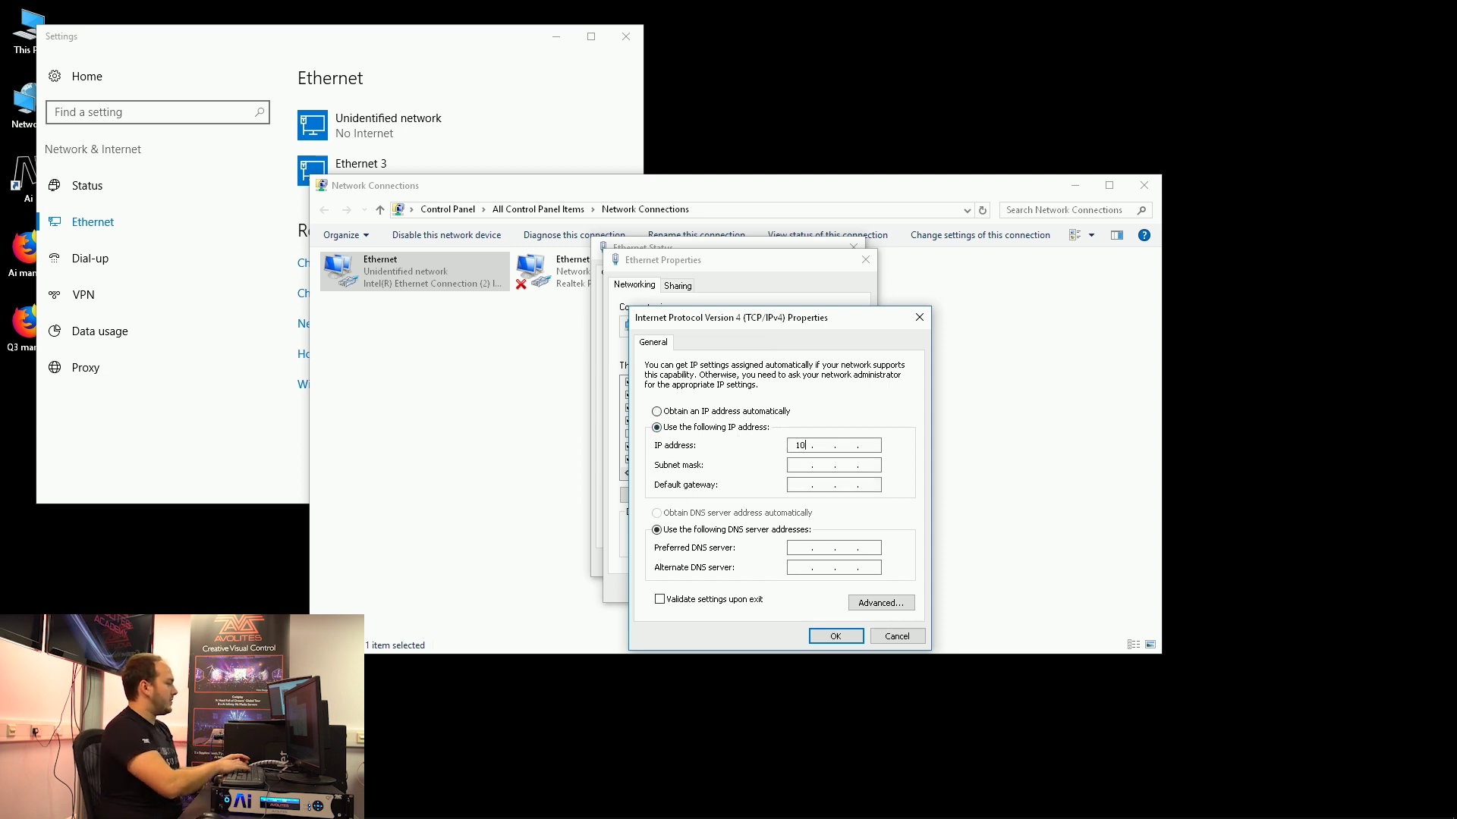
pyautogui.write('10')
pyautogui.press('Tab')
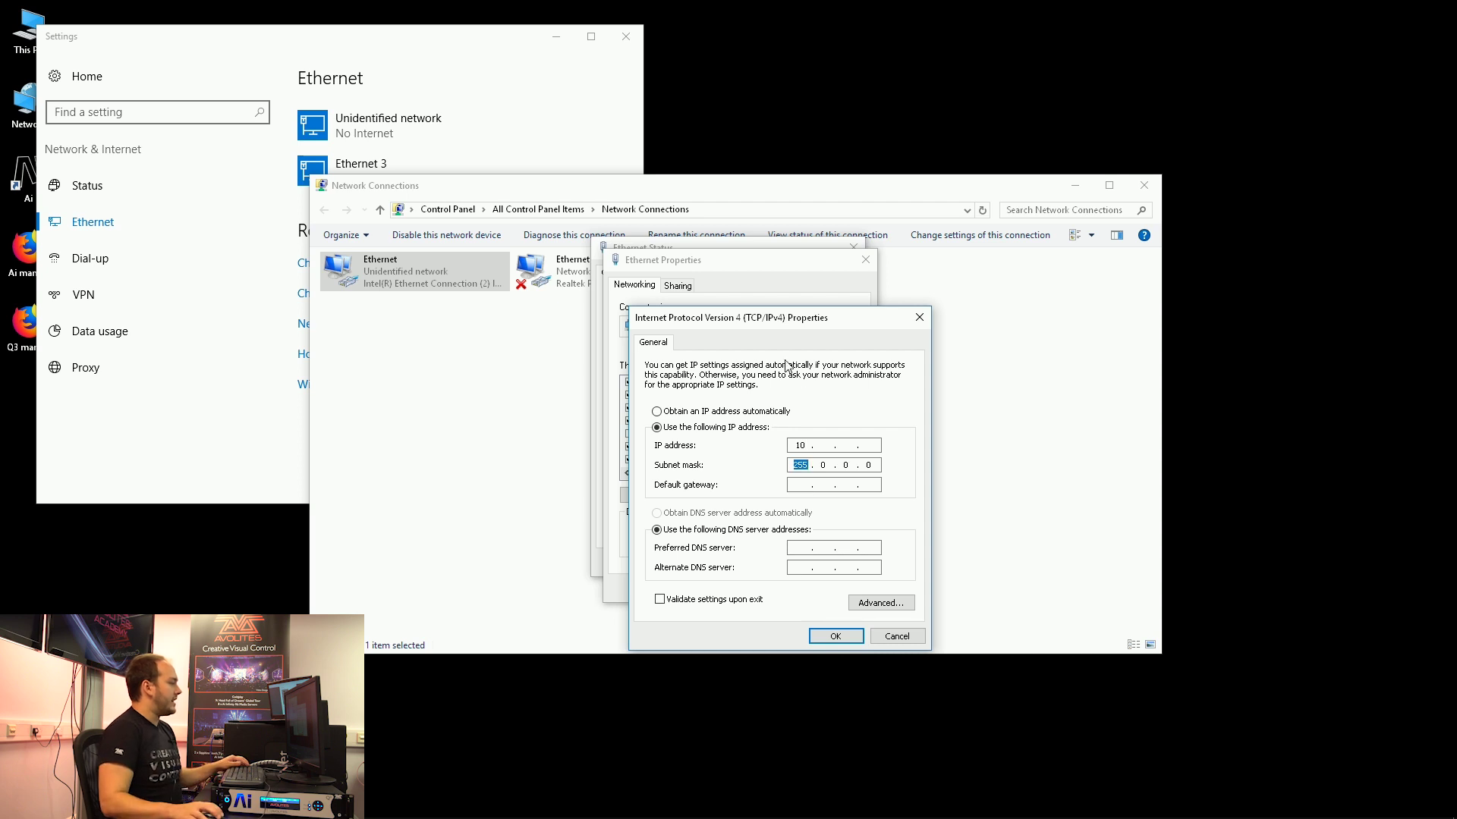
pyautogui.click(826, 447)
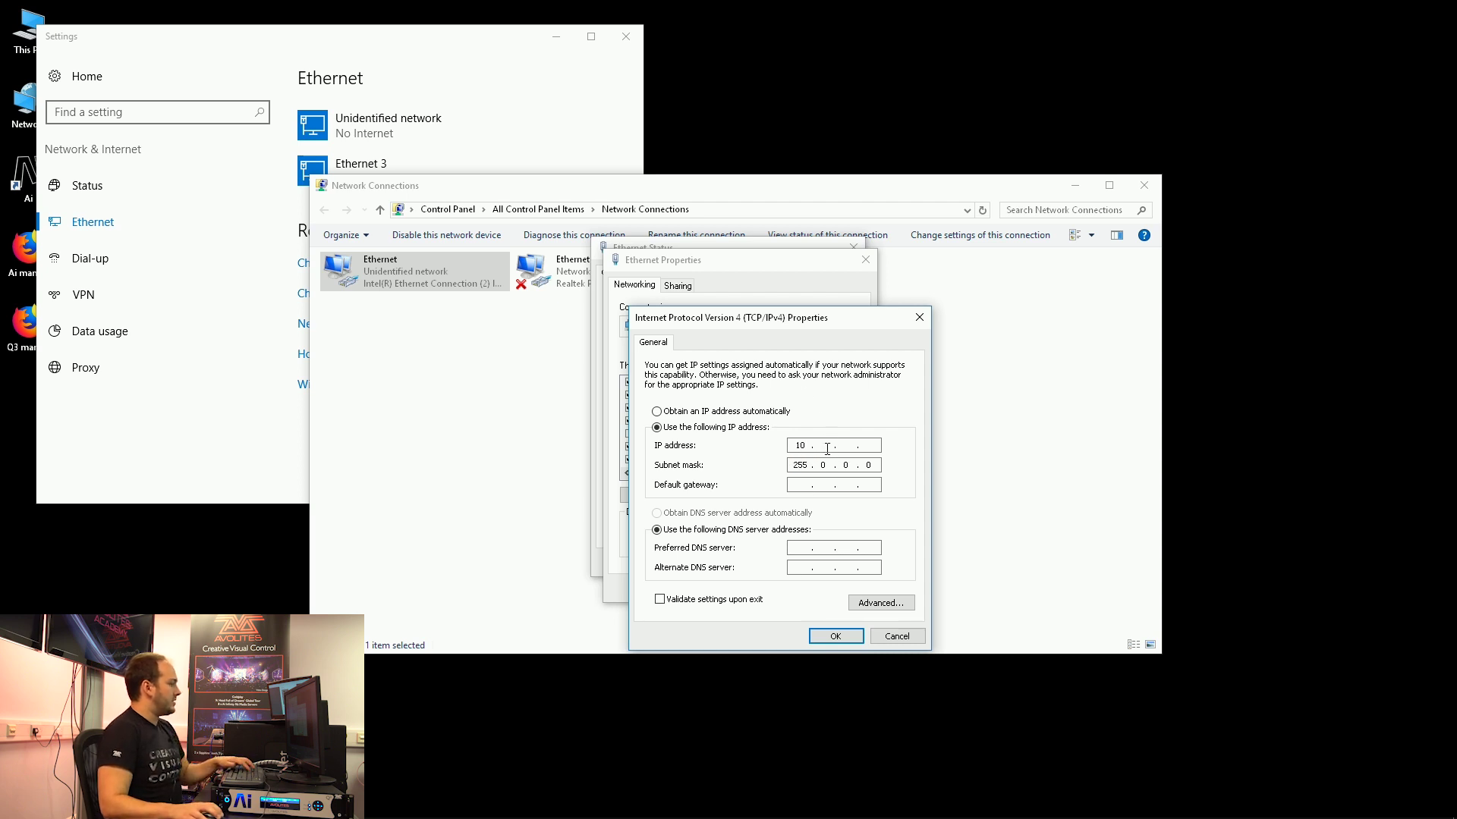
pyautogui.write('0')
pyautogui.click(876, 446)
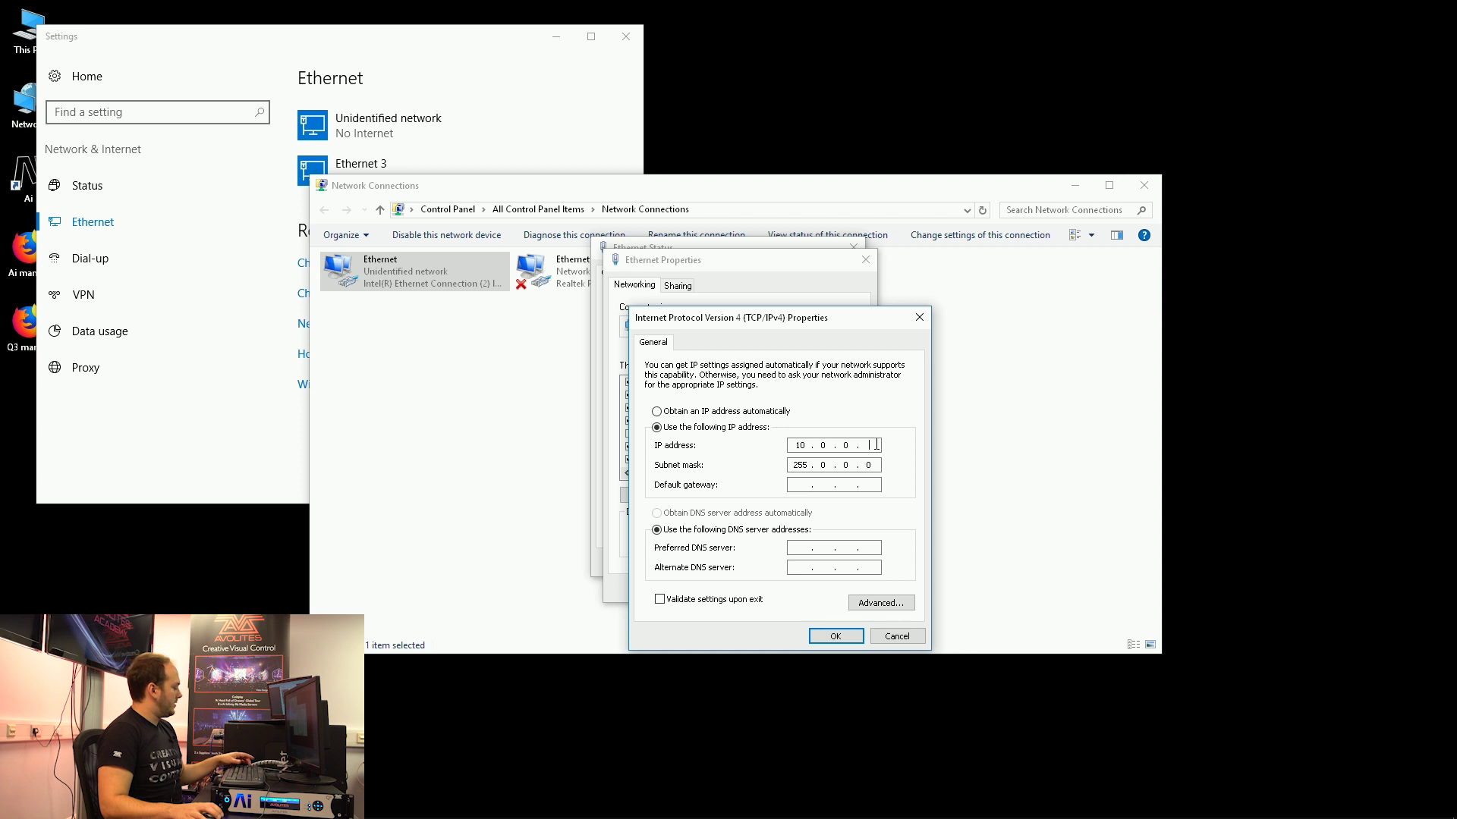
pyautogui.write('15')
pyautogui.press('Return')
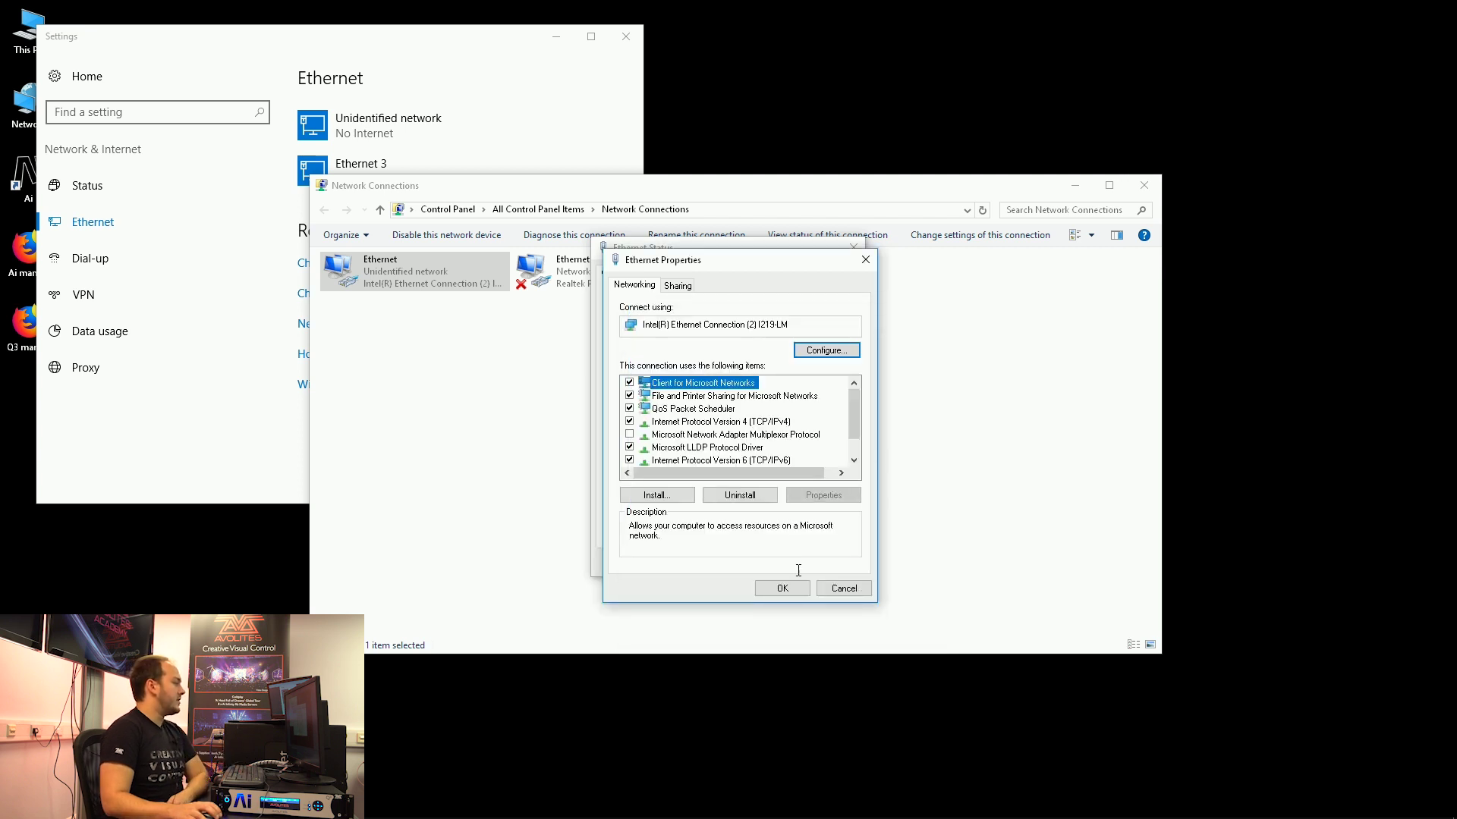
pyautogui.click(785, 588)
# - Close the Ethernet status dialog, the Network Connections window and Settings
pyautogui.click(810, 562)
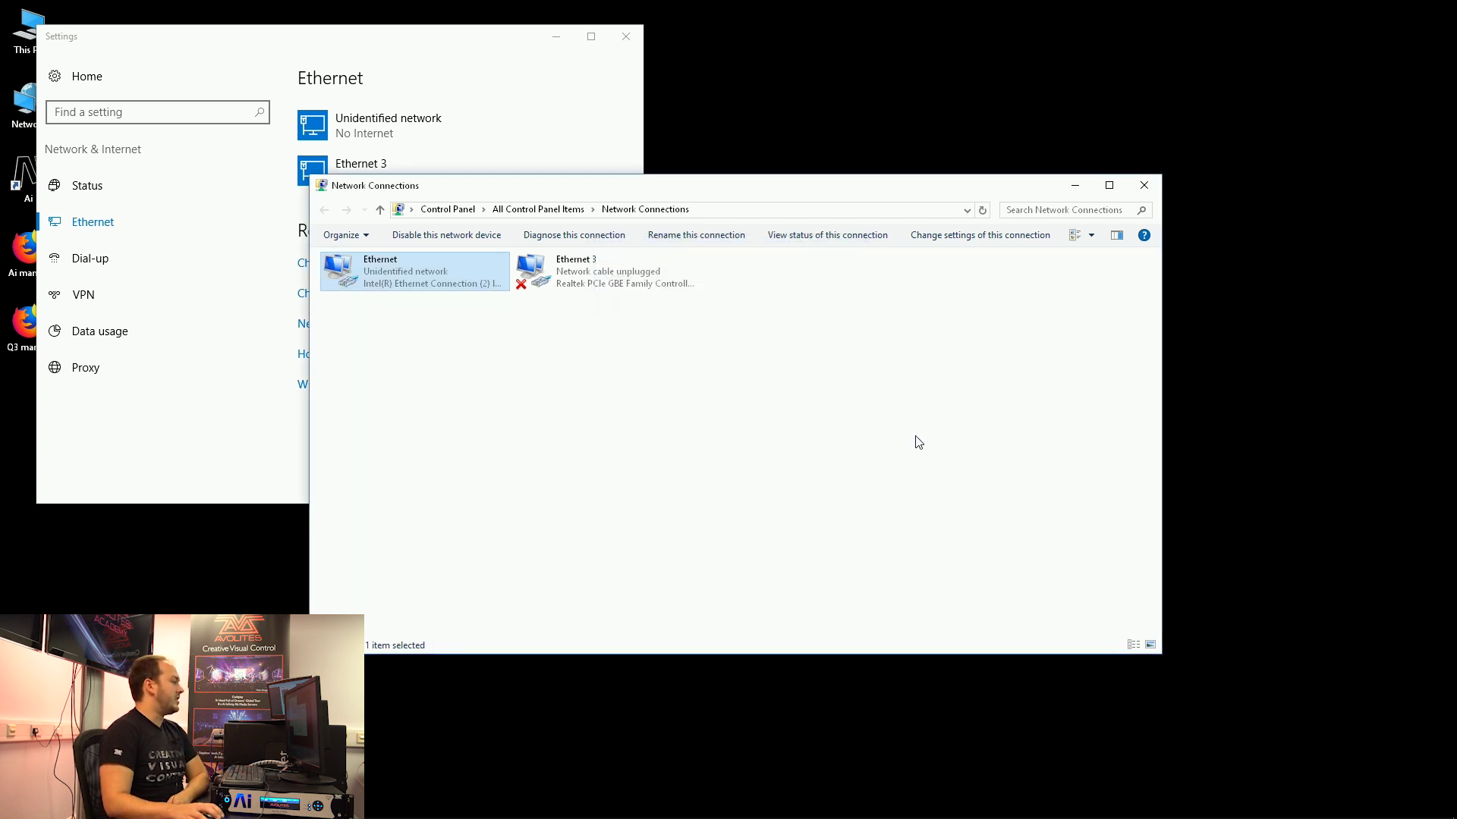
pyautogui.click(1144, 185)
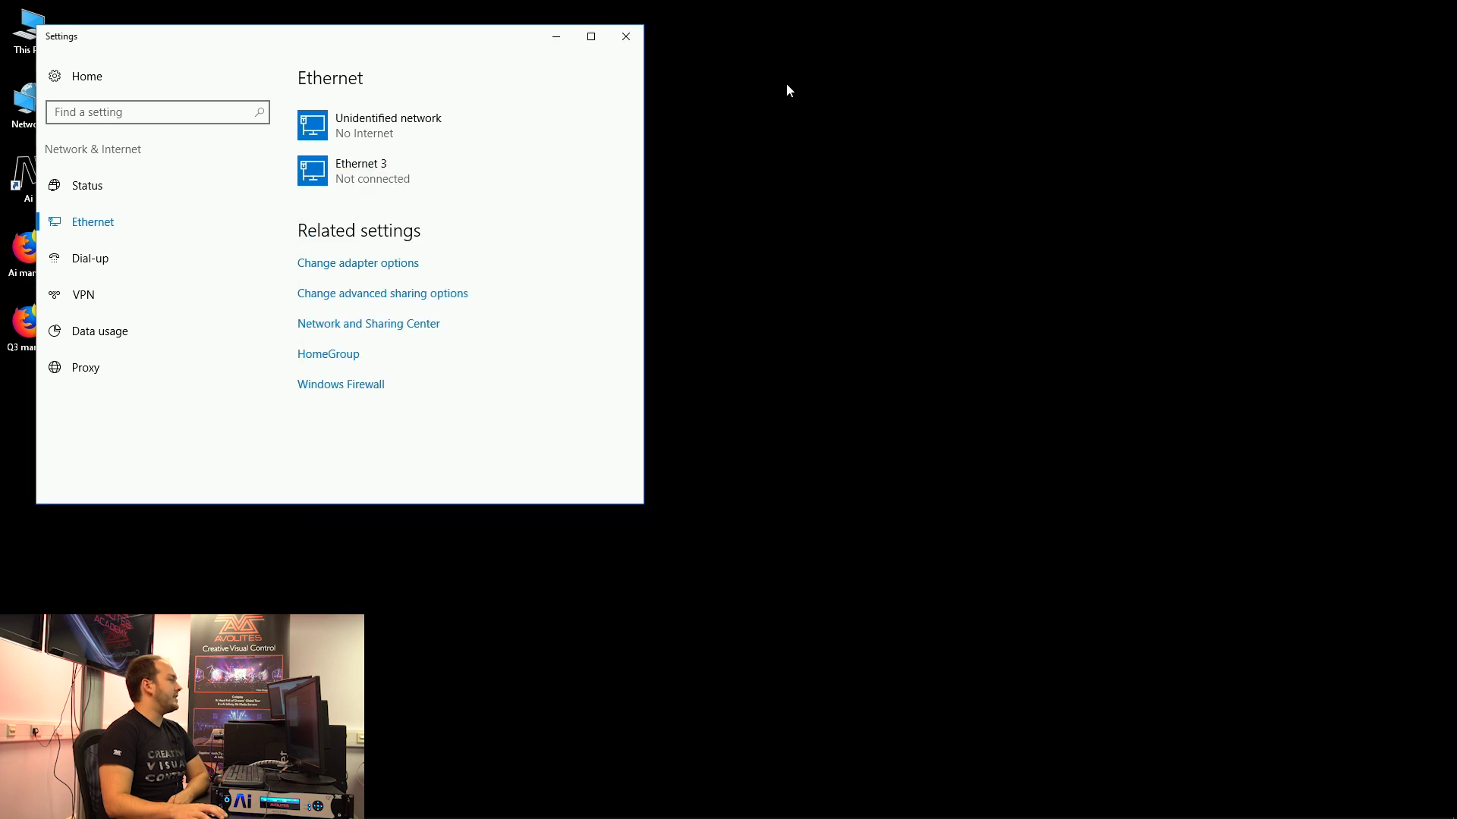
pyautogui.click(637, 41)
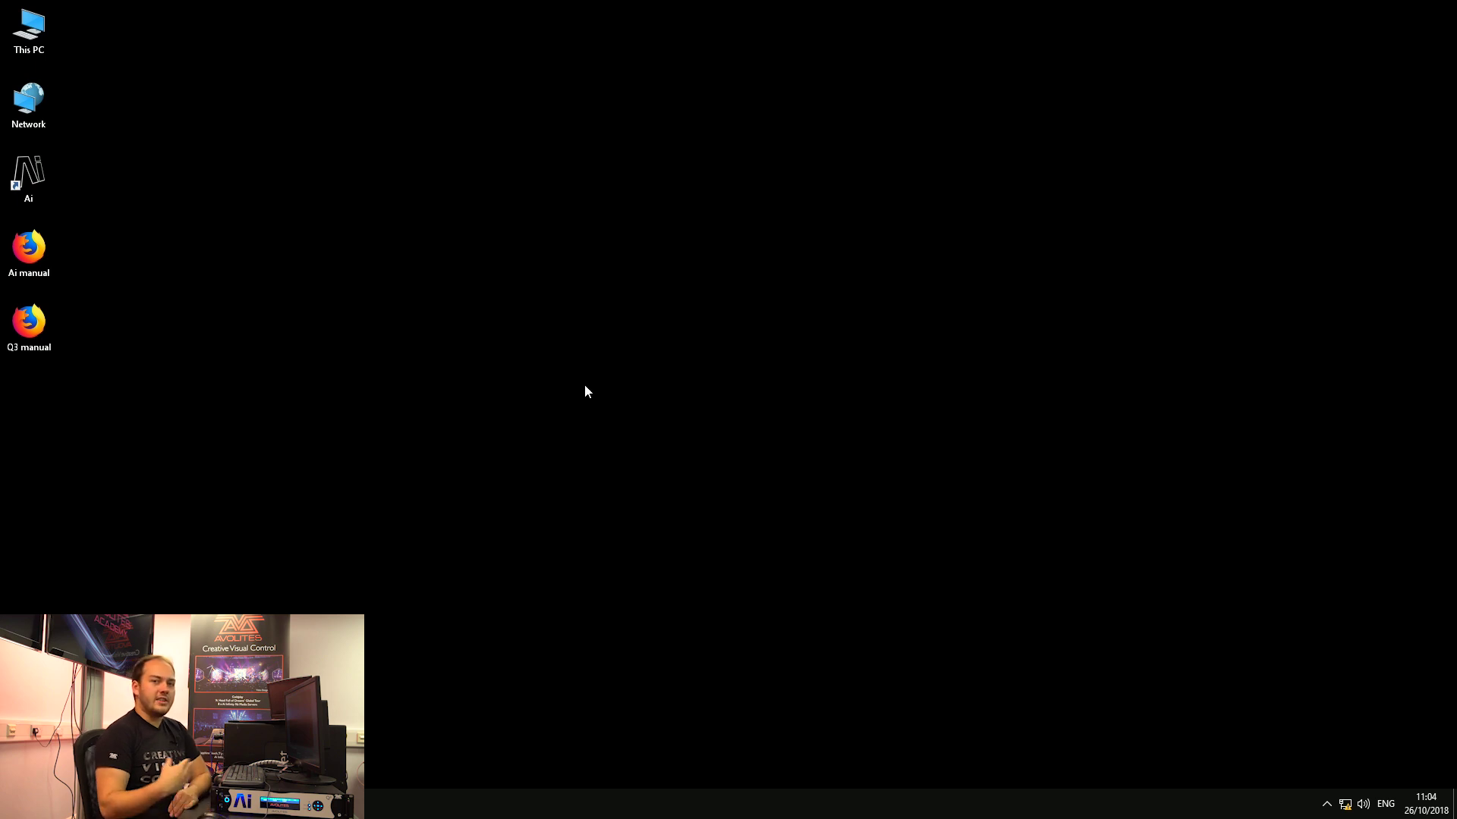
# - Launch Avolites Ai from its desktop shortcut
pyautogui.doubleClick(49, 164)
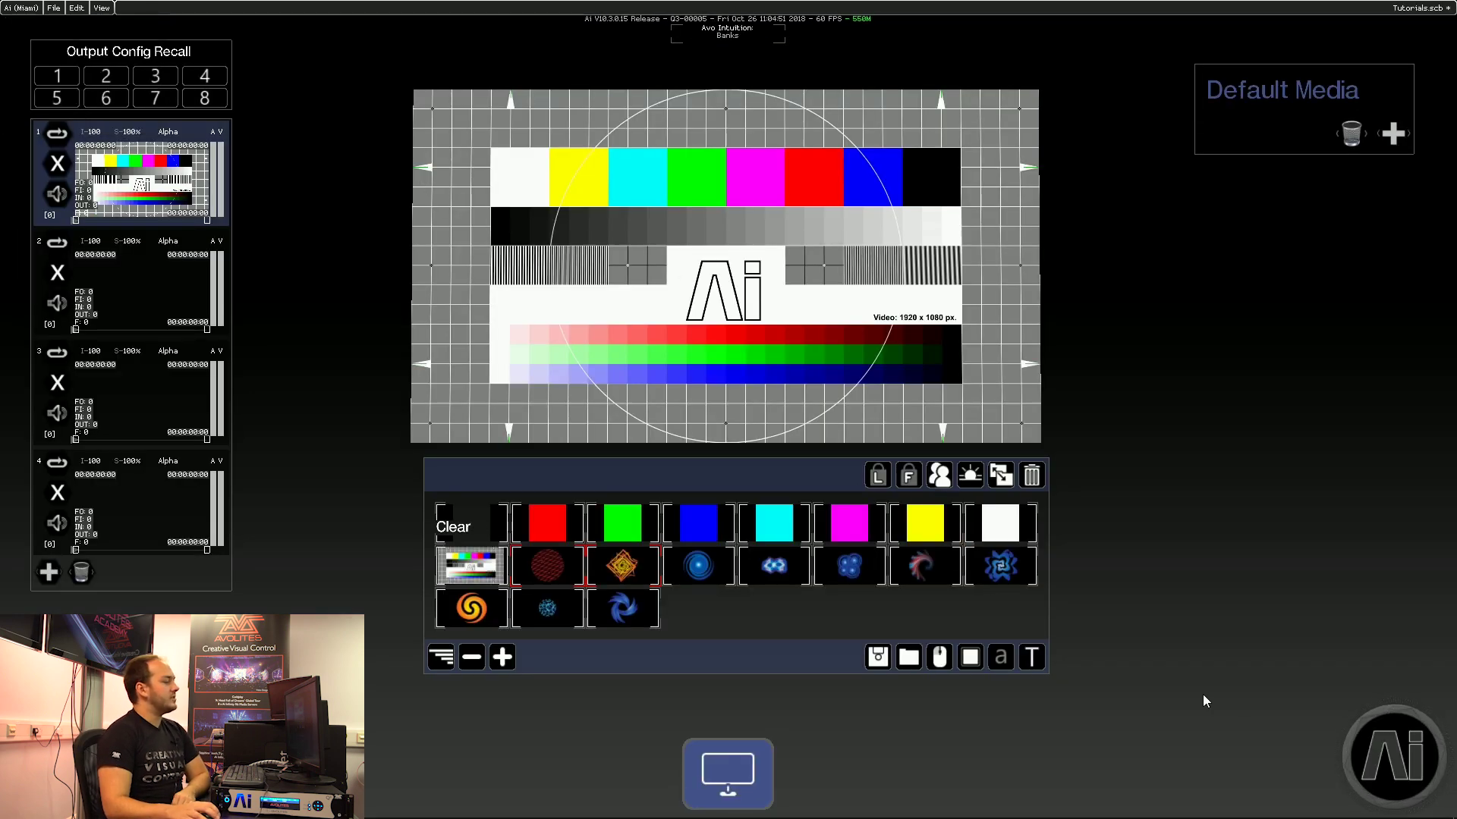
# - Open System Settings from the gear icon in Ai's radial main menu
pyautogui.moveTo(1357, 729)
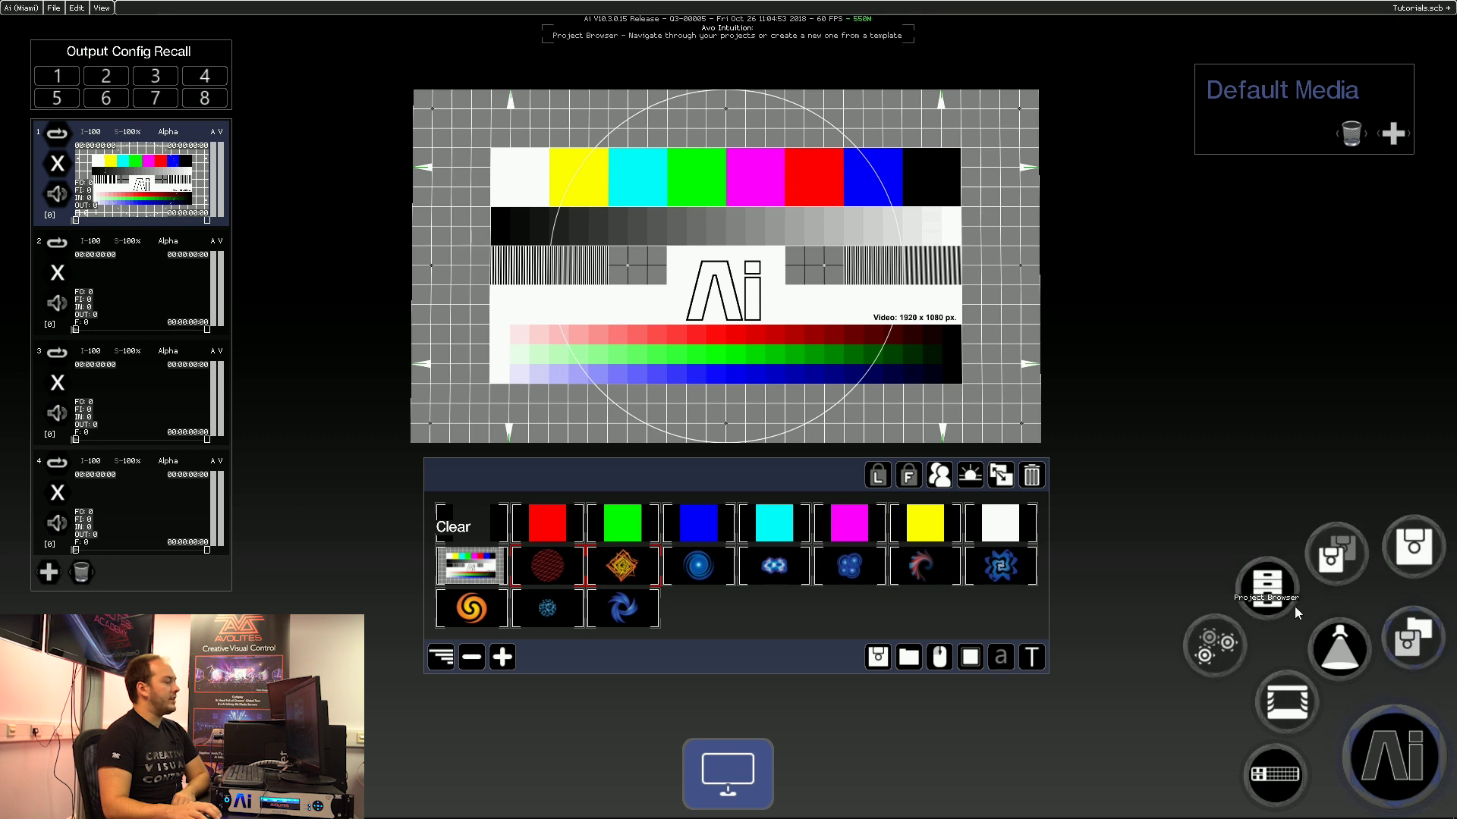
pyautogui.click(1212, 645)
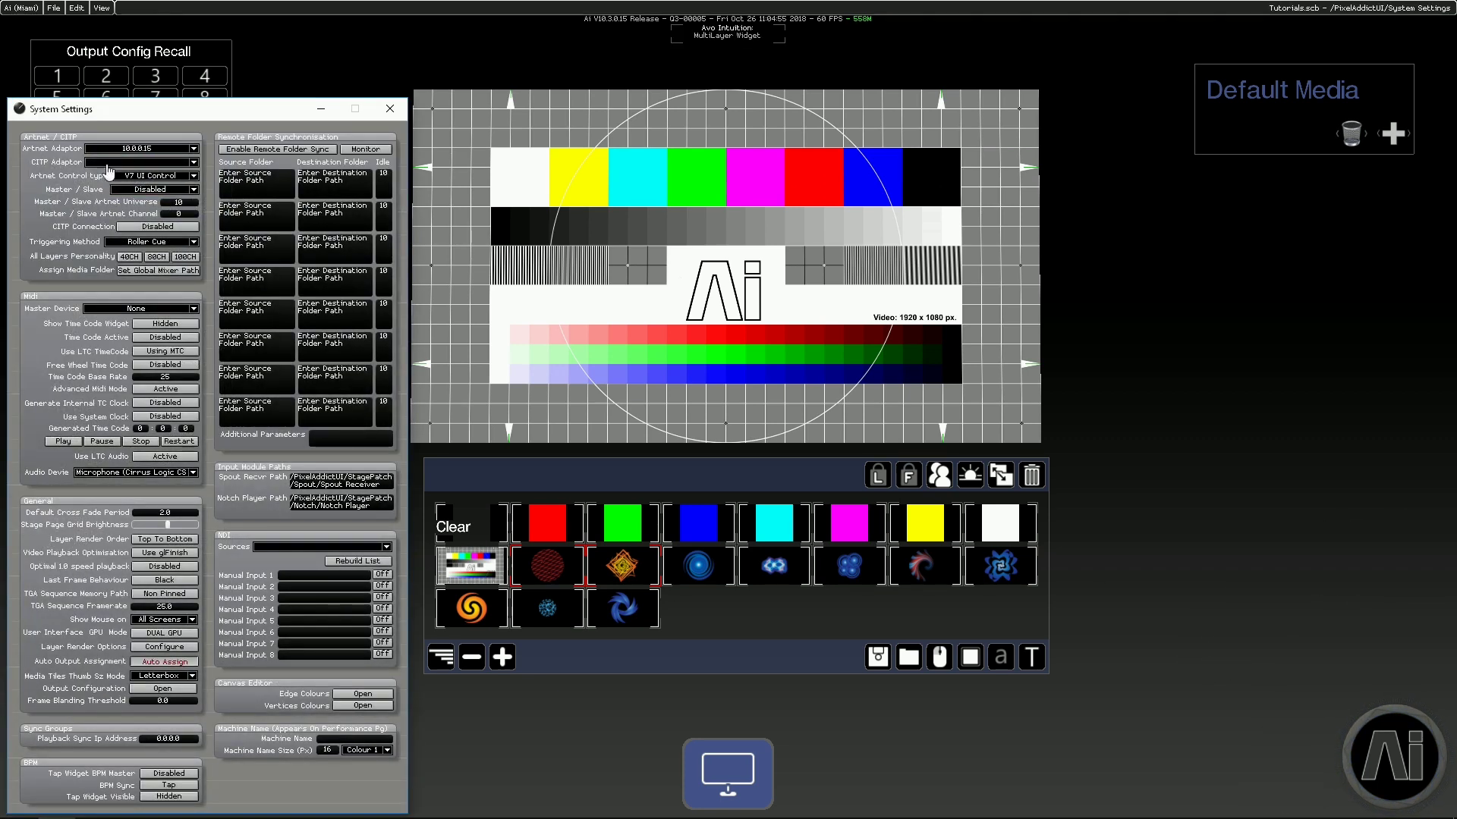